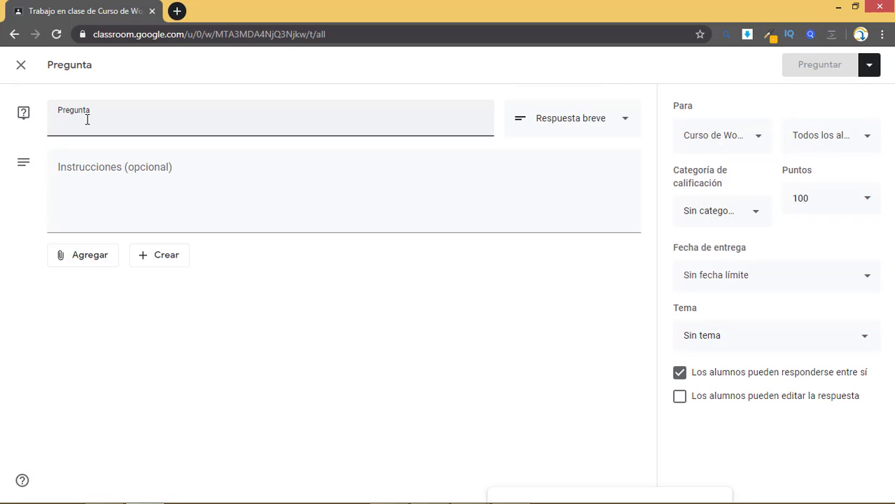
# Enter "¿Estas contento con el curso hasta ahora?" as the question text
pyautogui.write('¿?')
pyautogui.press('Left')
pyautogui.write('Estás conten')
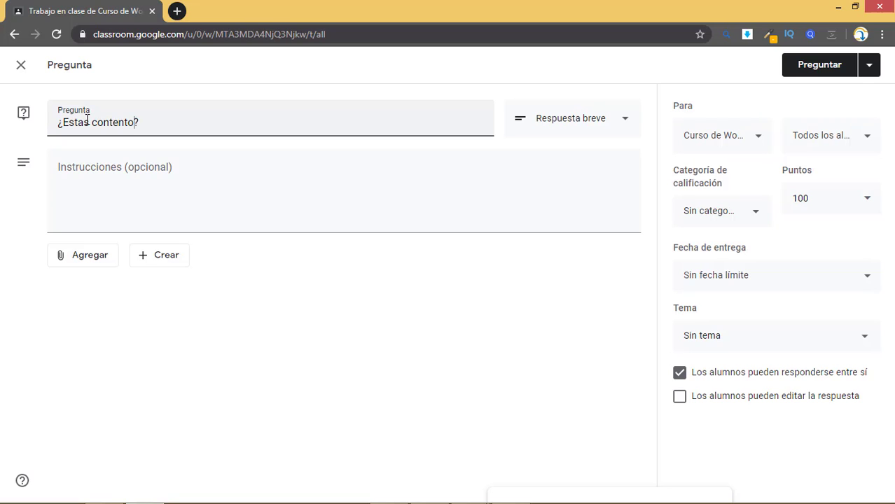
pyautogui.write('to con el curso h')
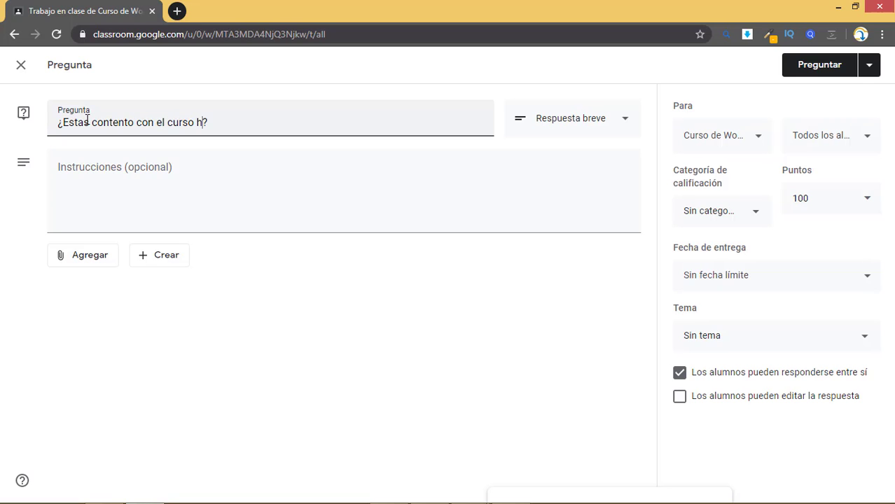
pyautogui.write('hasta ahora')
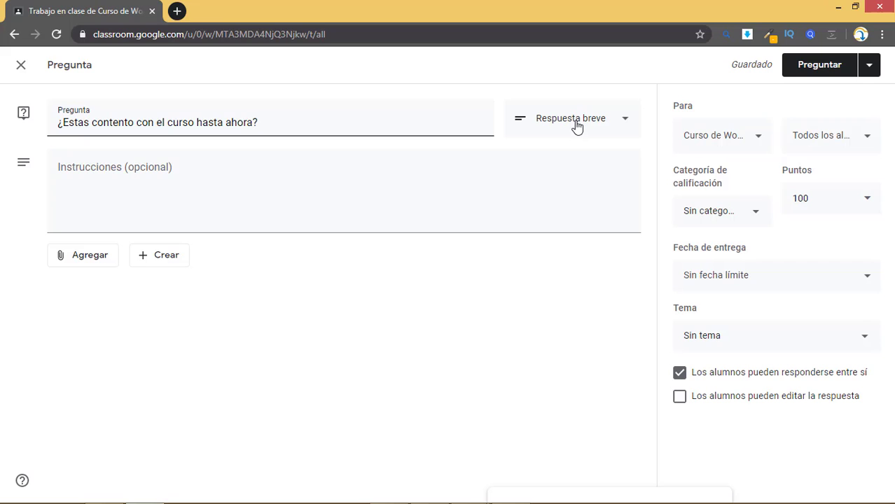
# Set the question's answer type to Opción múltiple
pyautogui.click(93, 172)
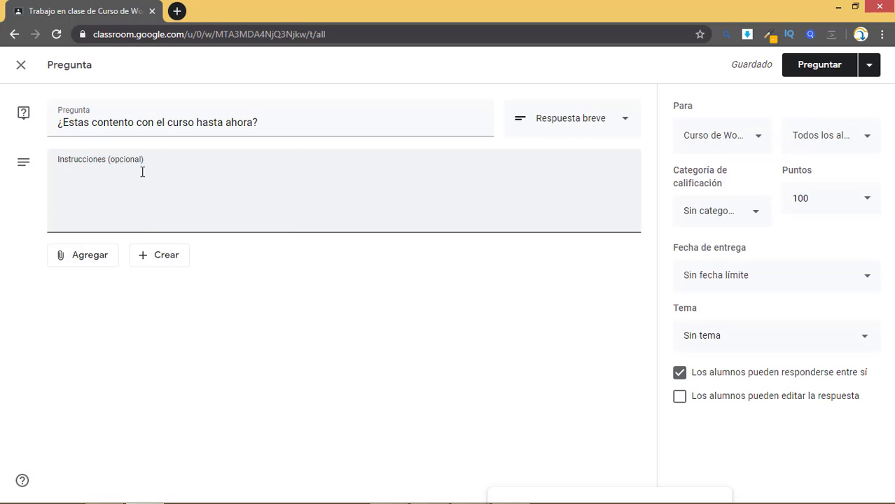
pyautogui.click(575, 120)
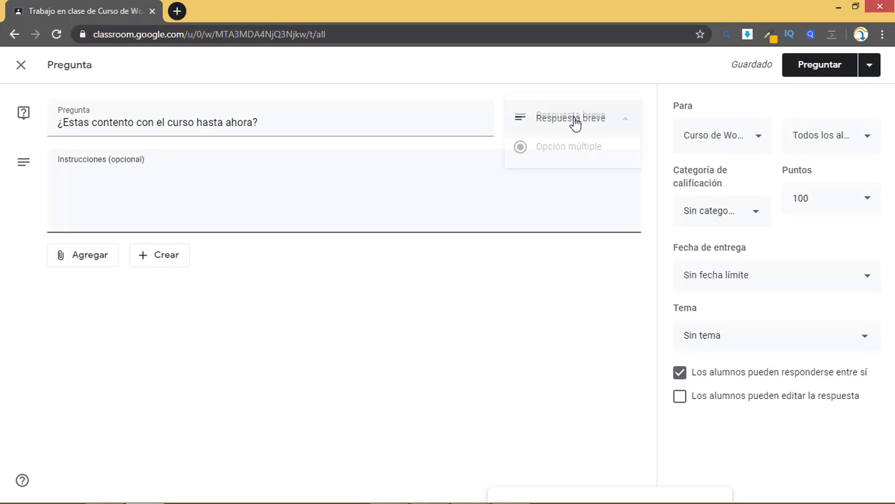
pyautogui.click(543, 148)
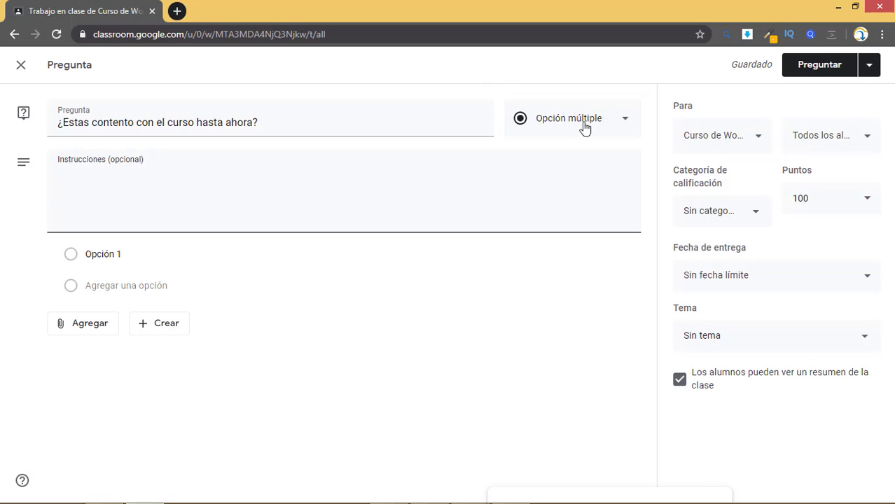
pyautogui.click(614, 126)
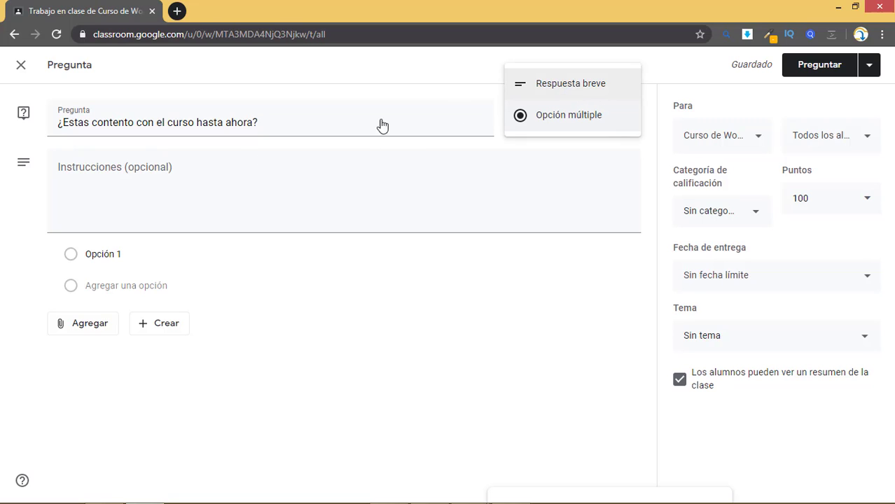
# Write the question's instructions as "Responde a la pregunta seleccionando una opcion"
pyautogui.click(152, 164)
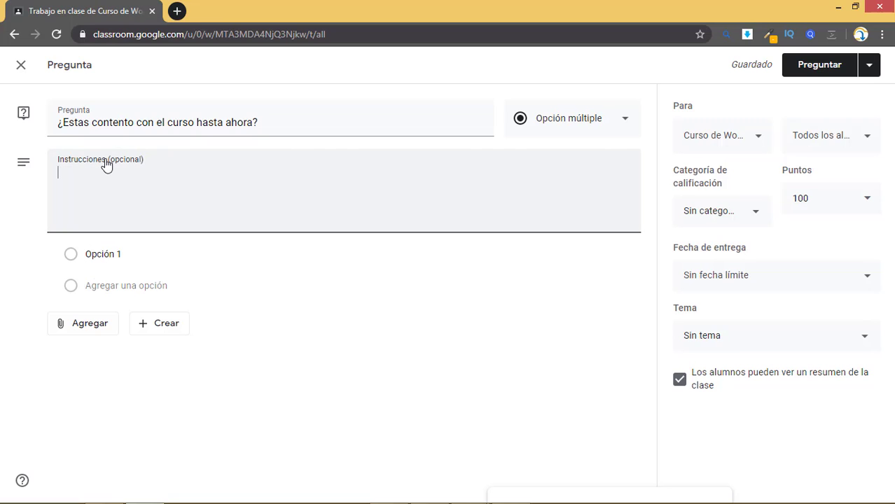
pyautogui.write('Responde la pregu')
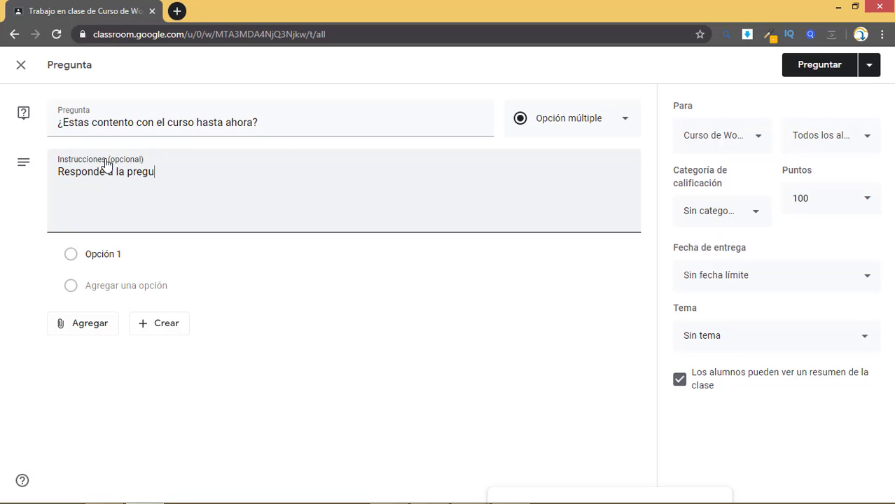
pyautogui.write('nta seleccioanando la op')
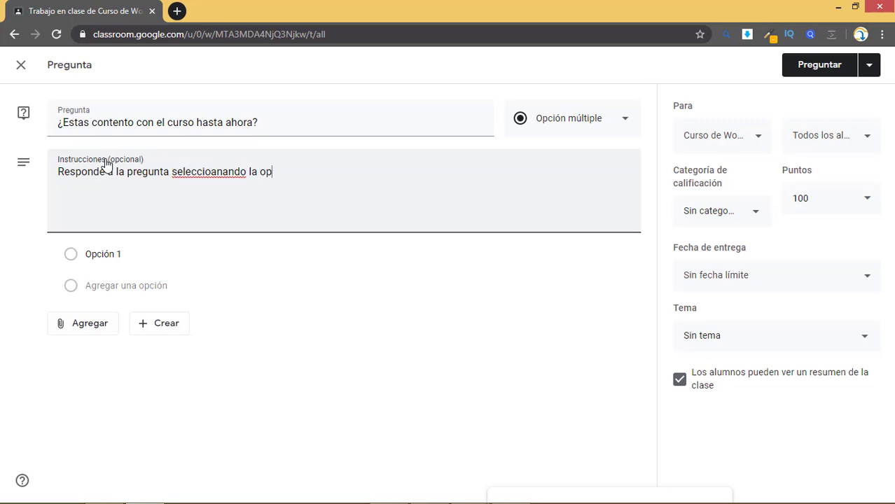
pyautogui.press('BackSpace')
pyautogui.press('BackSpace')
pyautogui.press('BackSpace')
pyautogui.write('una opcion')
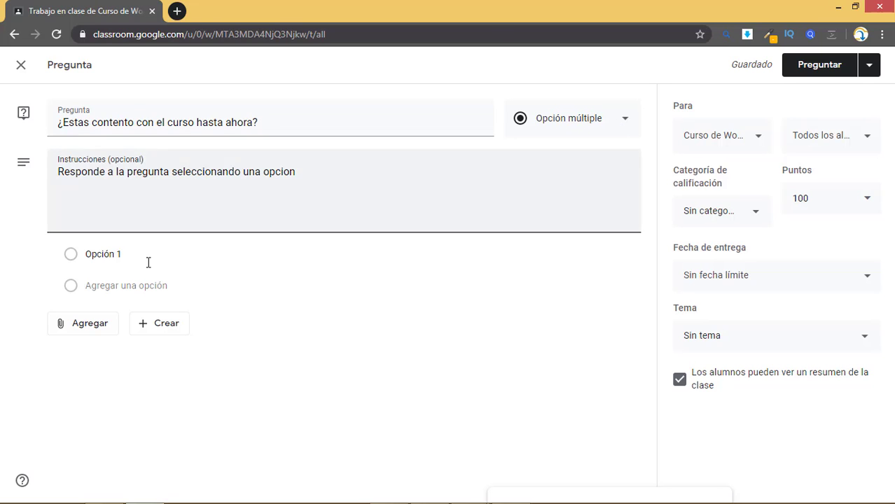
# Switch the answer type to Respuesta breve and back to Opción múltiple
pyautogui.click(568, 141)
pyautogui.click(564, 93)
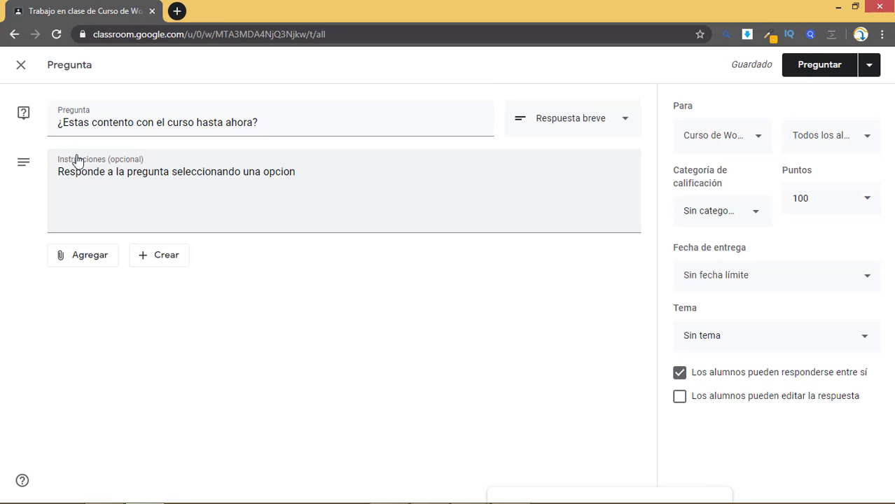
pyautogui.click(619, 126)
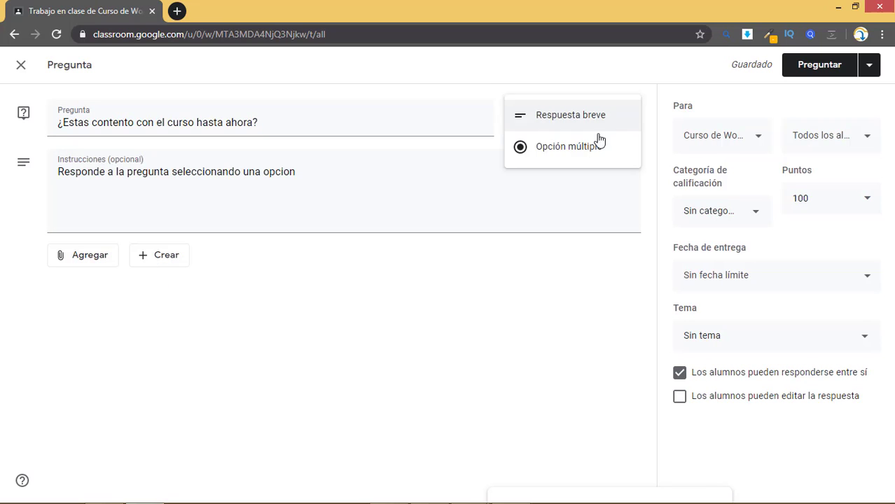
pyautogui.click(585, 146)
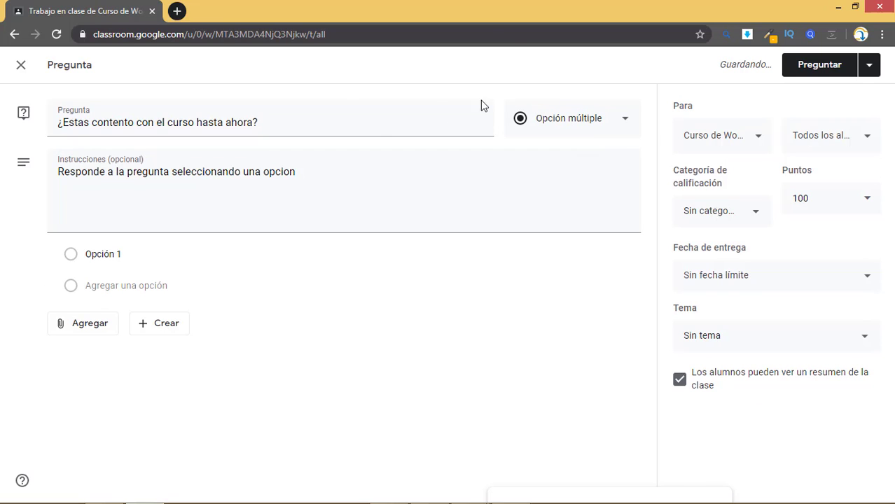
# Fill in three answer choices for the question: "Si", "No" and "No se aun"
pyautogui.click(126, 252)
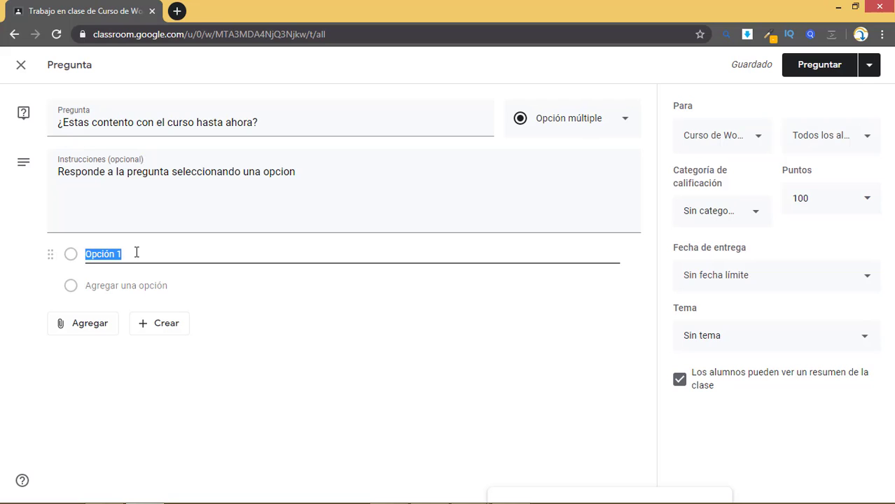
pyautogui.write('Si')
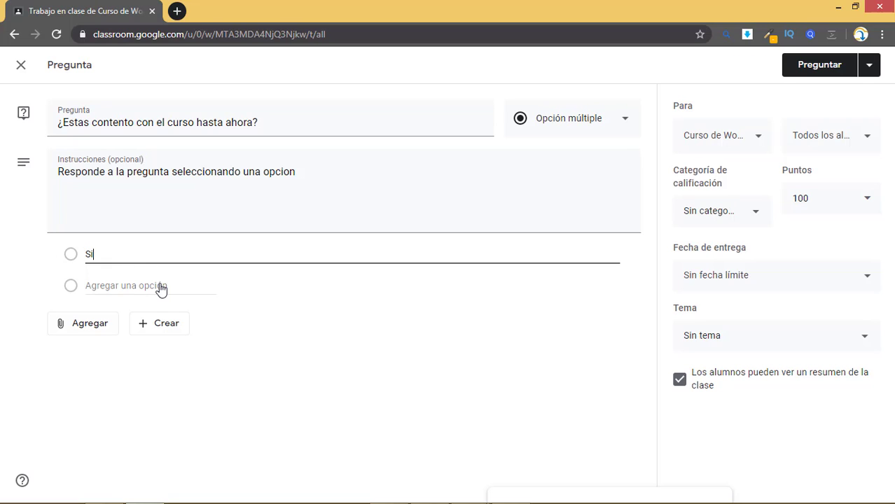
pyautogui.click(159, 286)
pyautogui.write('No')
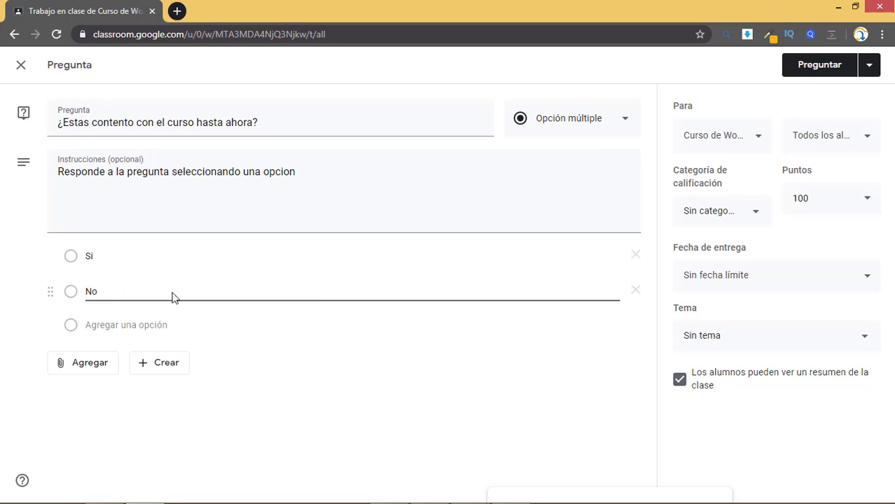
pyautogui.click(155, 325)
pyautogui.write('No se aun')
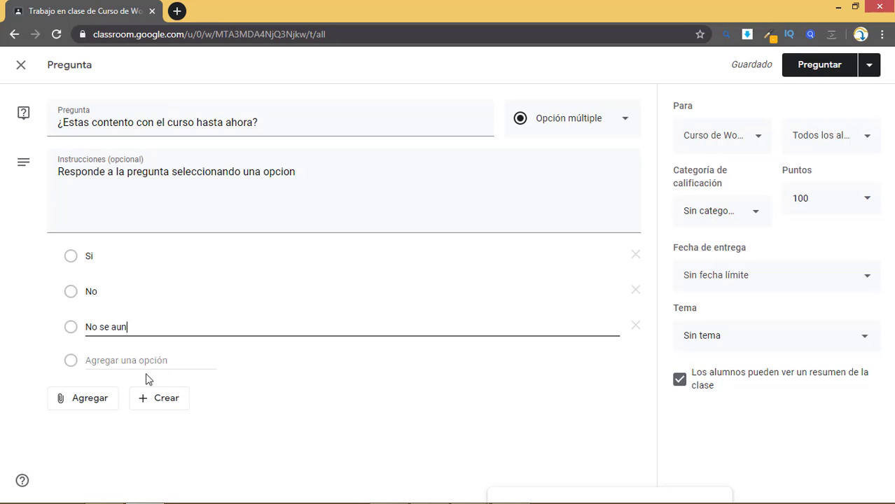
pyautogui.click(93, 406)
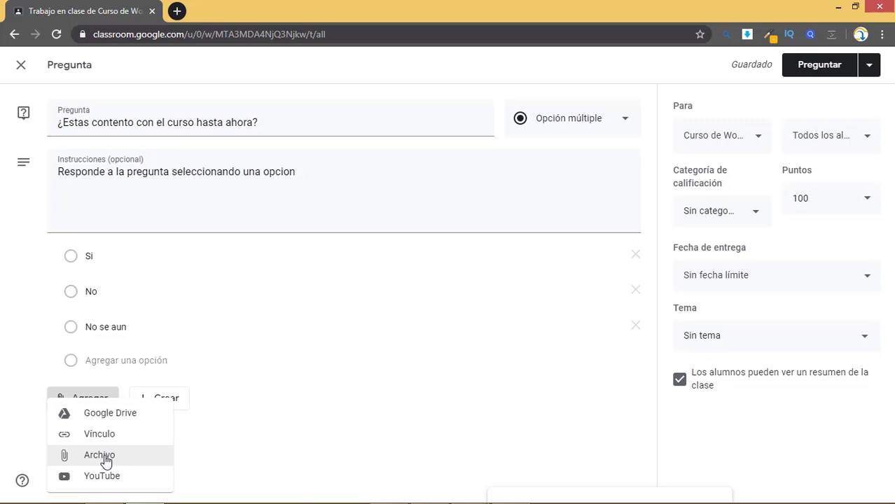
pyautogui.click(341, 357)
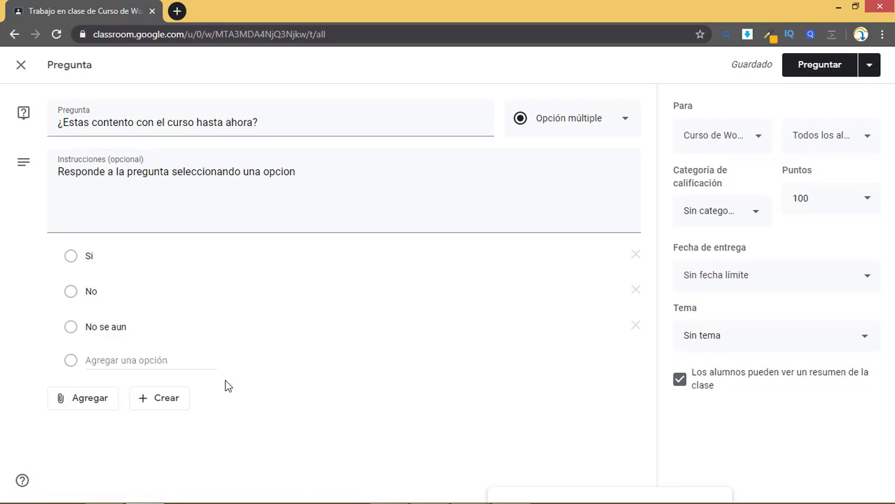
pyautogui.click(158, 402)
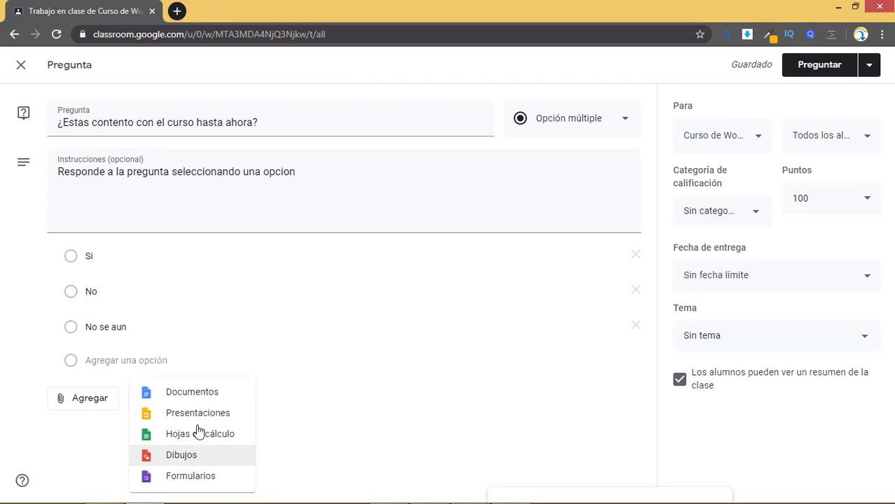
pyautogui.click(335, 359)
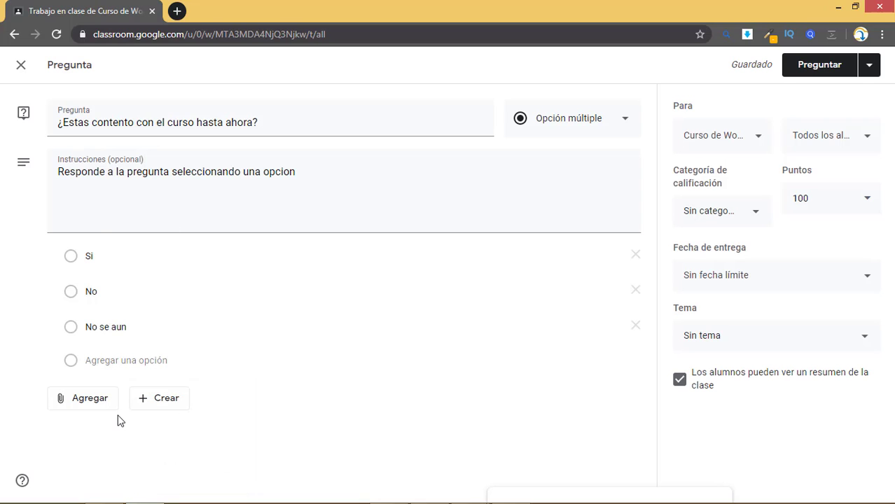
# Select the Excel básico class as an additional recipient of the question and deselect it again
pyautogui.click(762, 142)
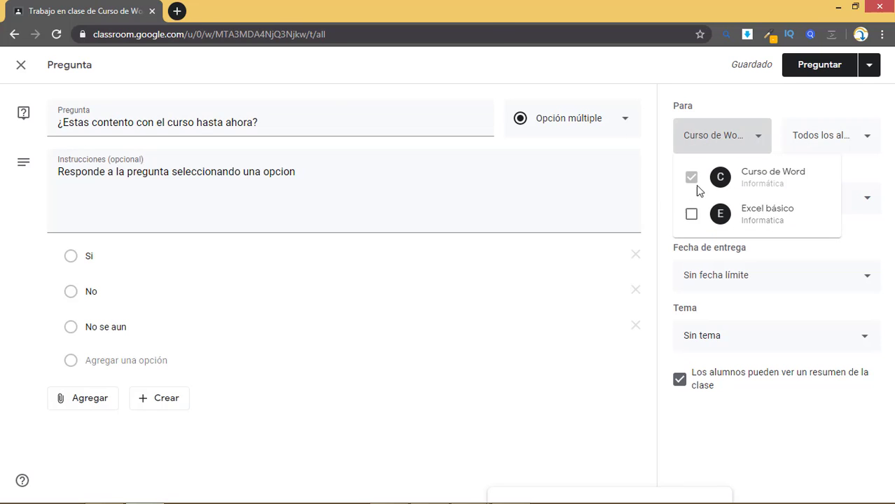
pyautogui.click(691, 214)
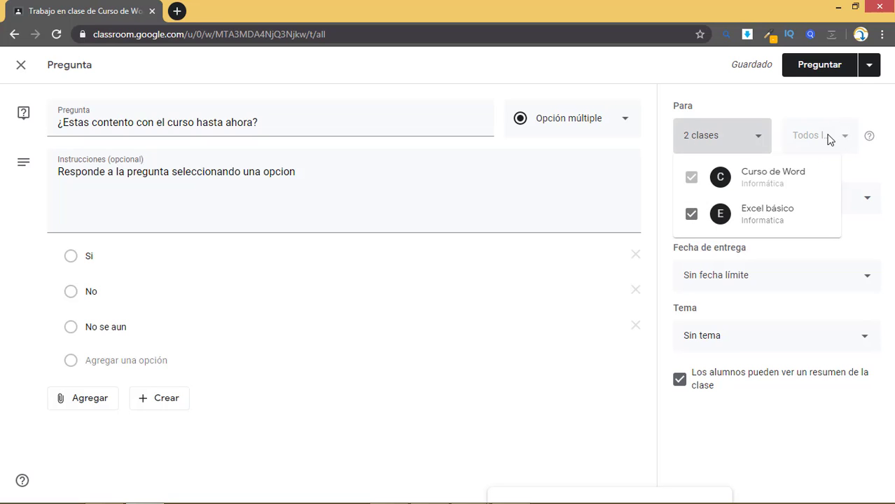
pyautogui.click(691, 215)
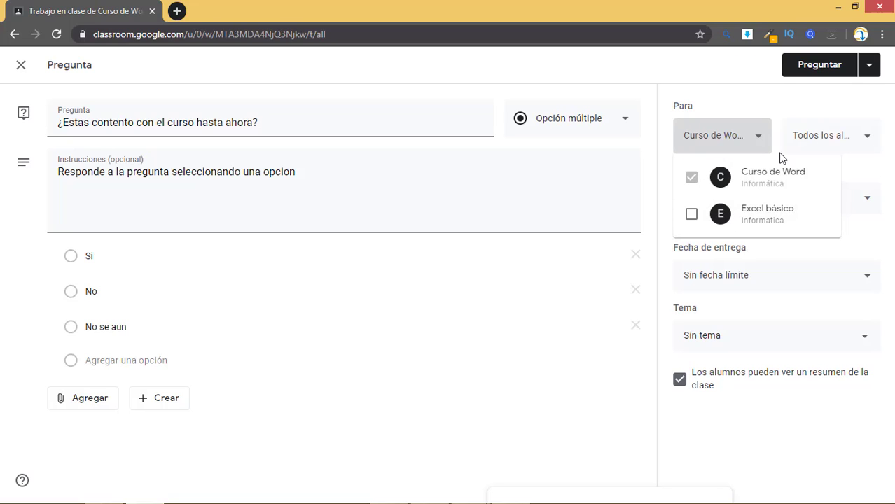
pyautogui.click(823, 144)
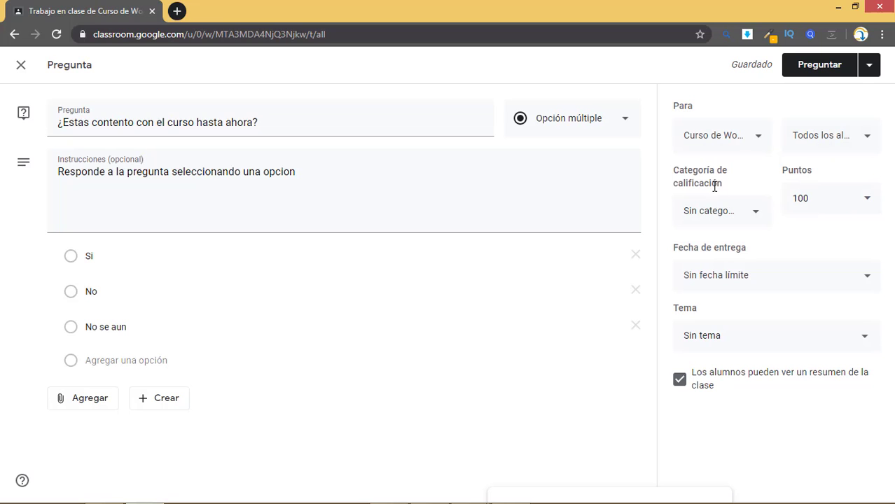
pyautogui.click(847, 144)
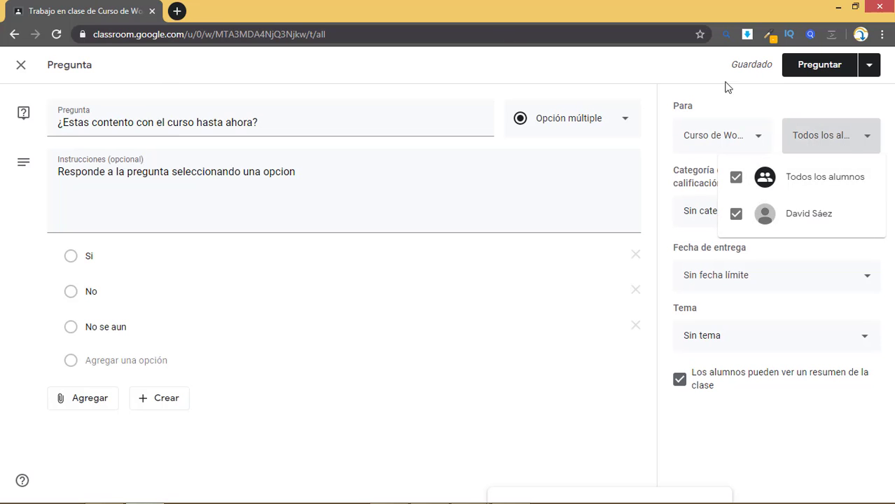
pyautogui.click(847, 149)
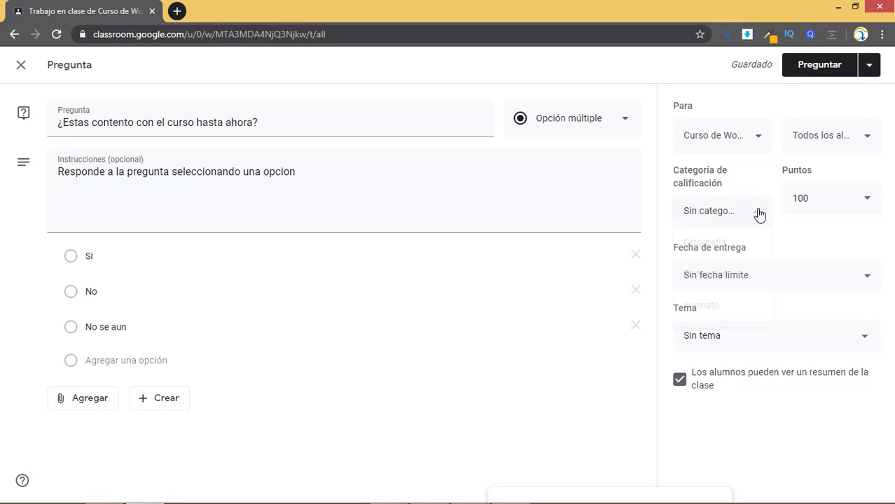
# Set the question's grade category to Ortografía and its points to 50
pyautogui.click(758, 212)
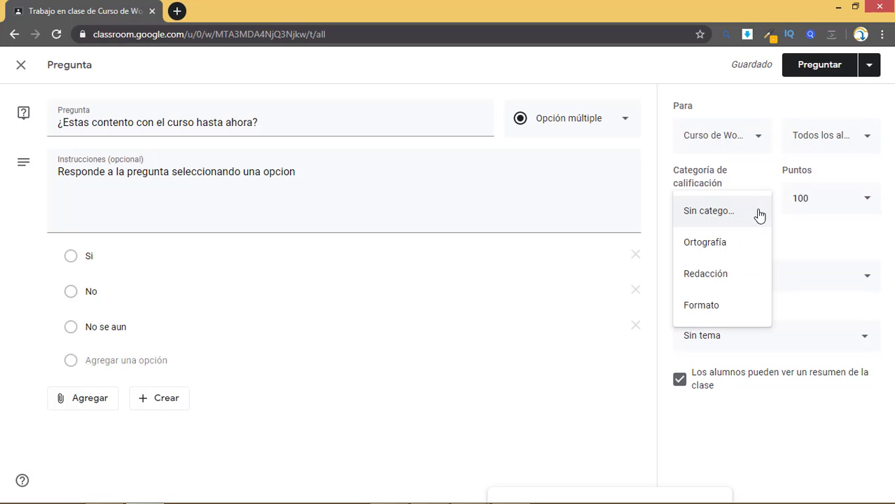
pyautogui.click(721, 247)
pyautogui.click(813, 200)
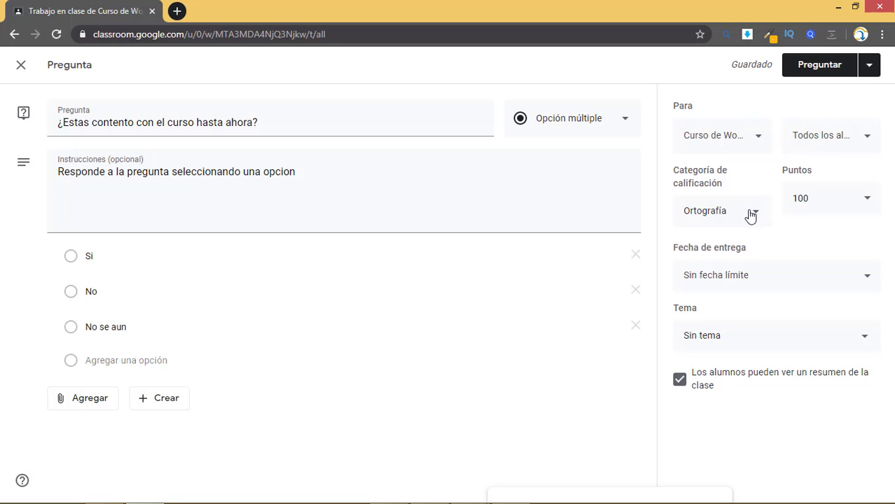
pyautogui.click(784, 201)
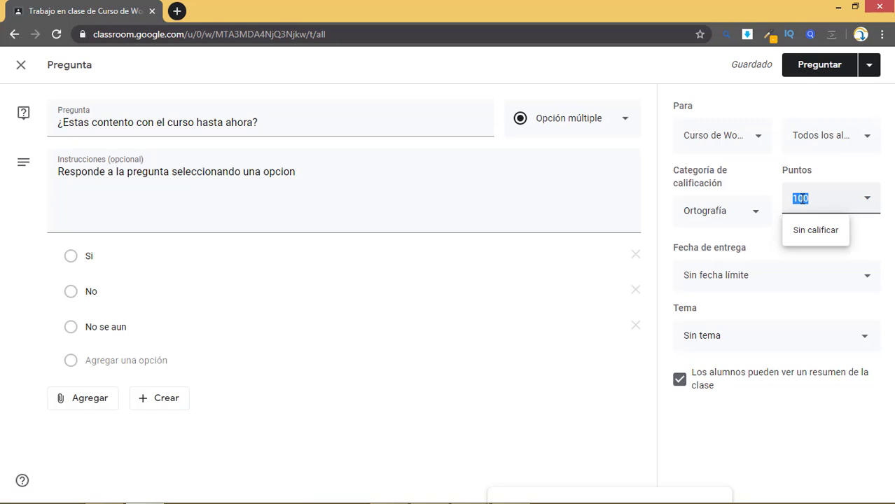
pyautogui.write('50')
# Mark the question as Sin calificar and clear its grade category
pyautogui.click(810, 232)
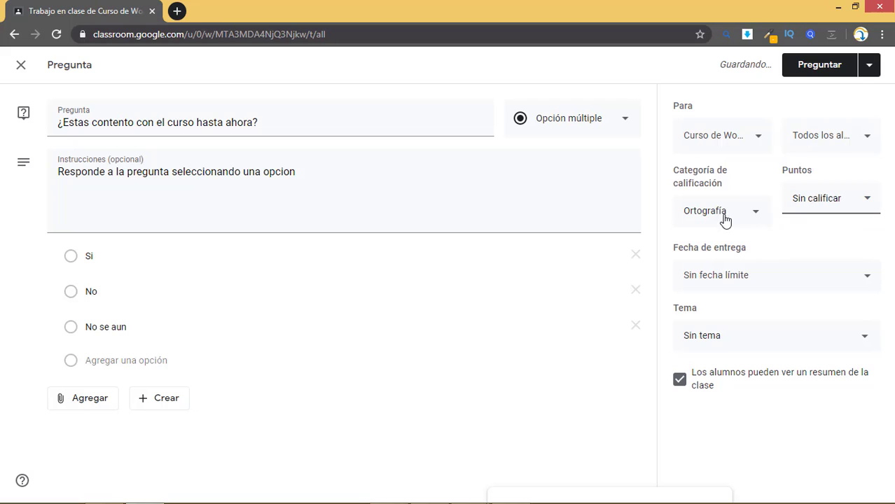
pyautogui.click(744, 222)
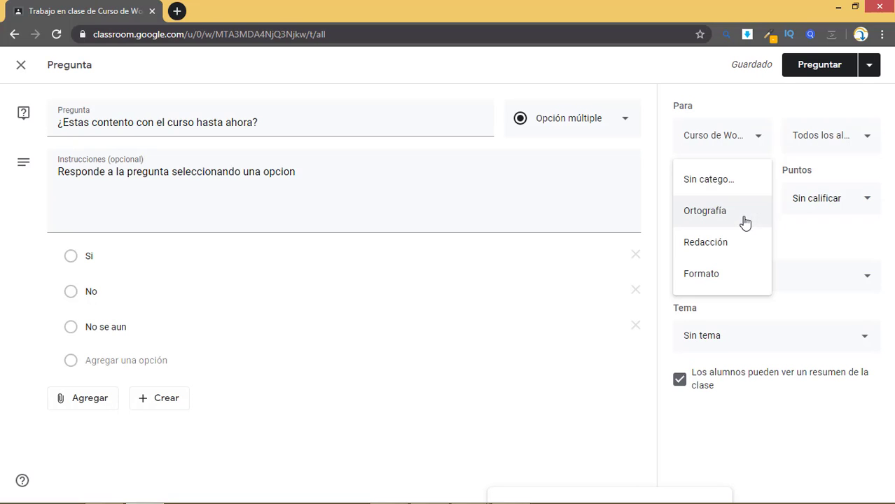
pyautogui.click(718, 181)
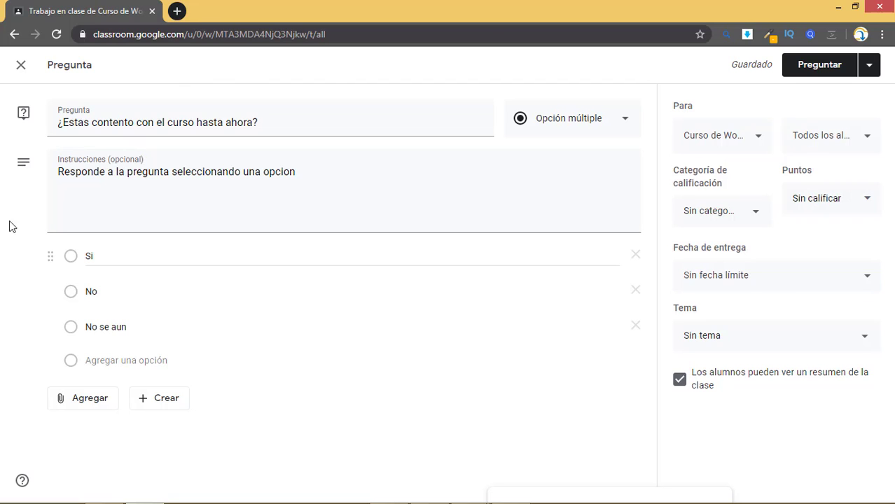
# Set the question's due date to 31 May 2020 at 22:00 and assign it to the Interfaz de usuario topic
pyautogui.click(742, 276)
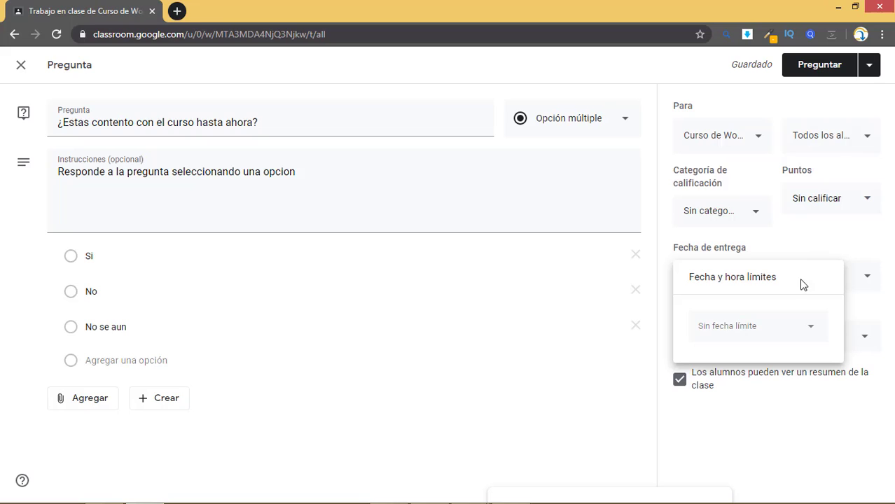
pyautogui.click(805, 327)
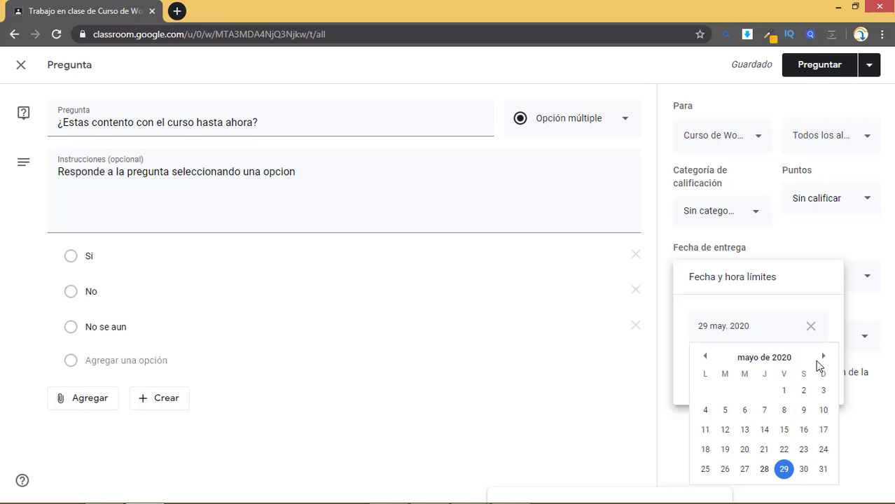
pyautogui.click(821, 469)
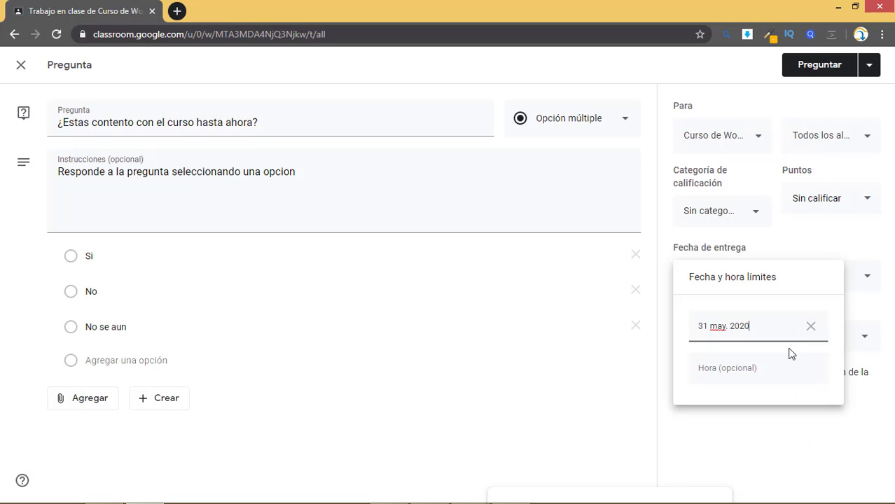
pyautogui.click(742, 369)
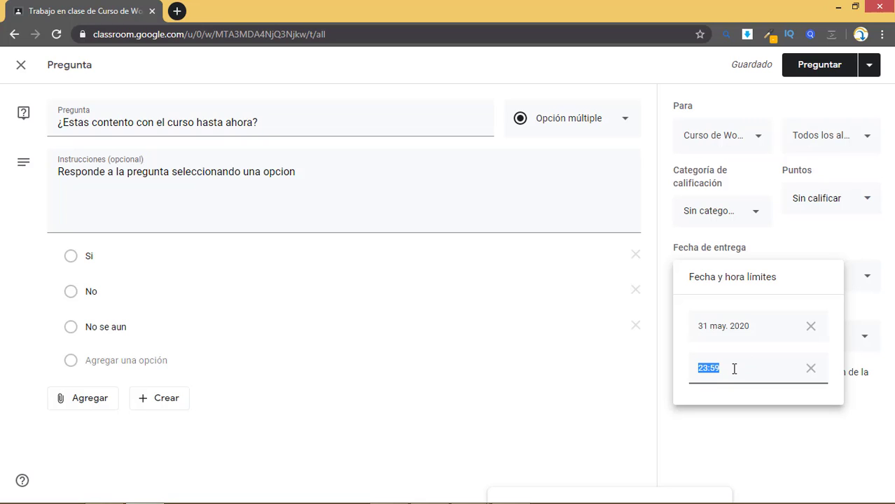
pyautogui.write('22:00')
pyautogui.click(615, 317)
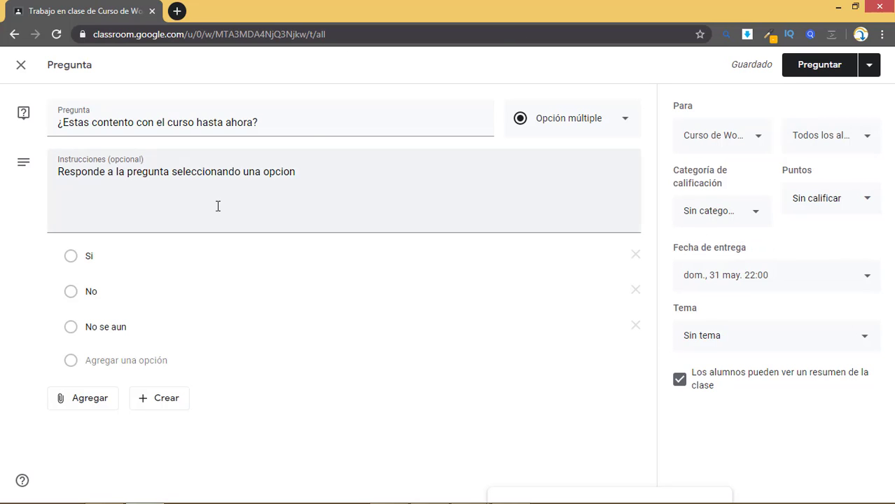
pyautogui.click(697, 336)
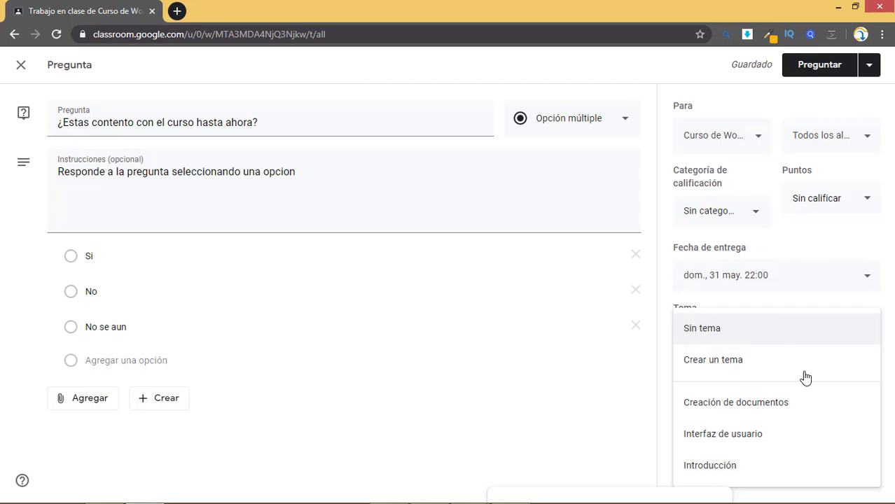
pyautogui.click(749, 432)
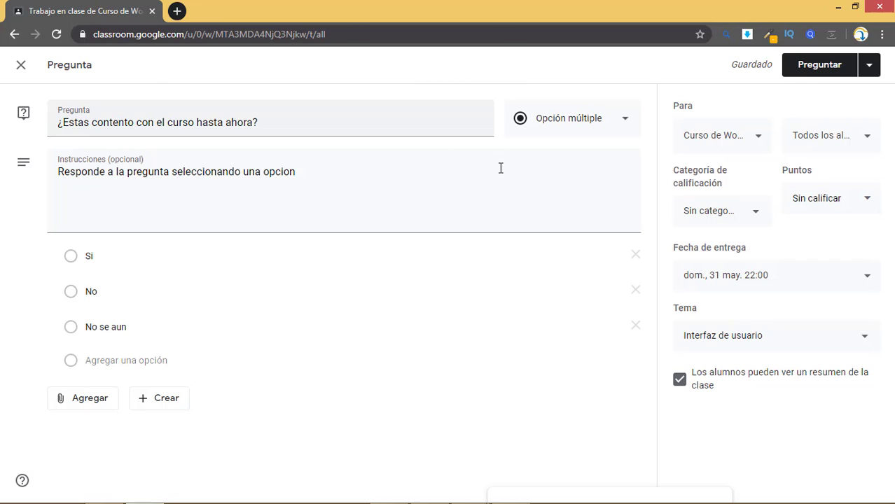
# Switch the question type to Respuesta breve and return it to Opción múltiple
pyautogui.click(586, 120)
pyautogui.click(571, 84)
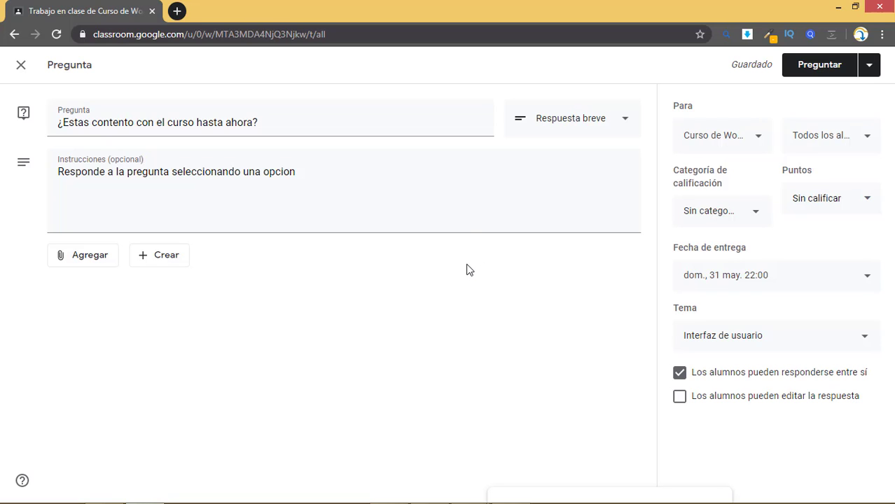
pyautogui.click(600, 118)
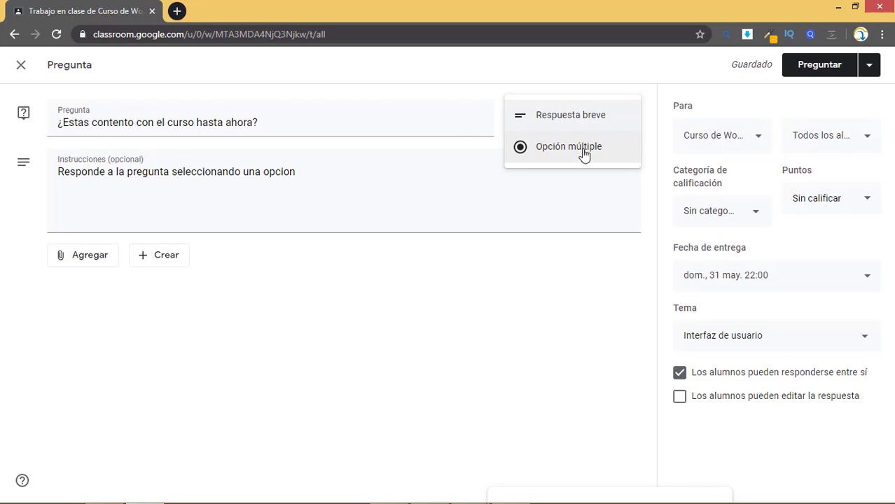
pyautogui.click(570, 126)
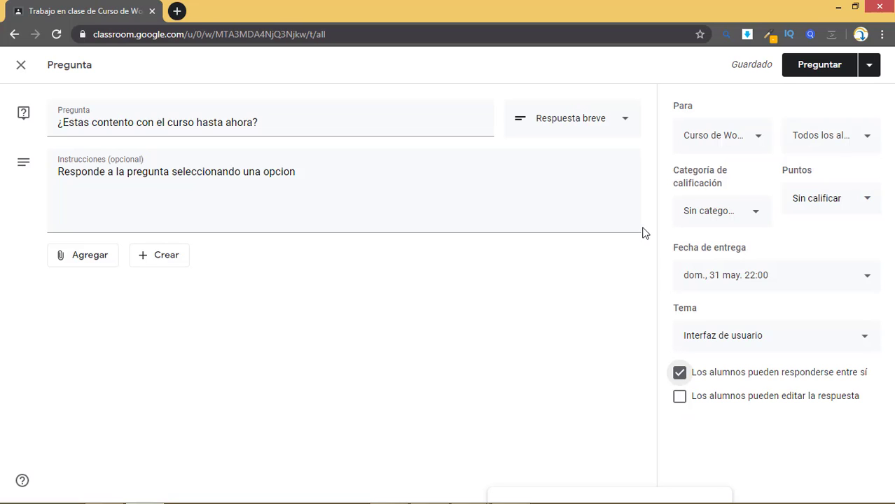
pyautogui.click(606, 122)
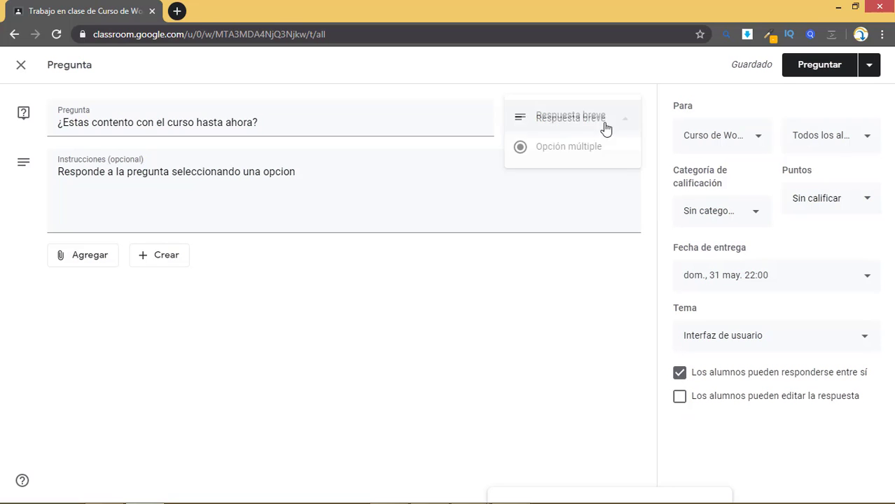
pyautogui.click(578, 148)
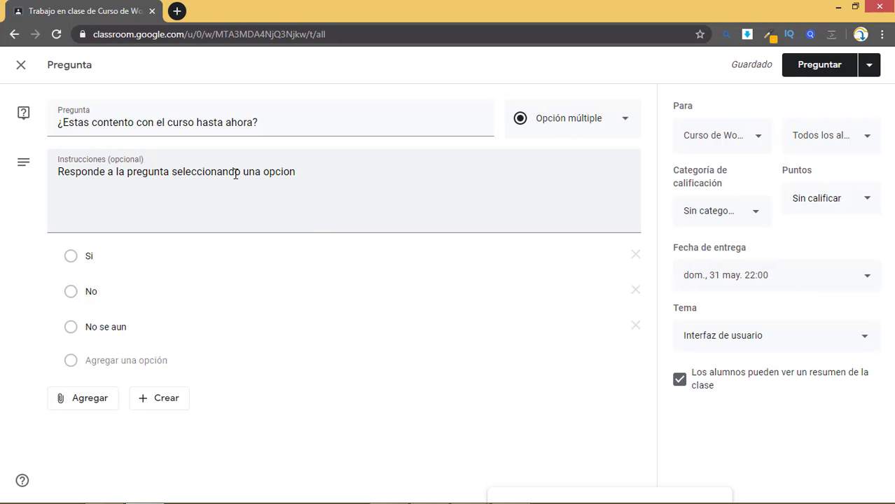
# Disable the students' view of the class summary and publish the question without a grade category
pyautogui.click(682, 387)
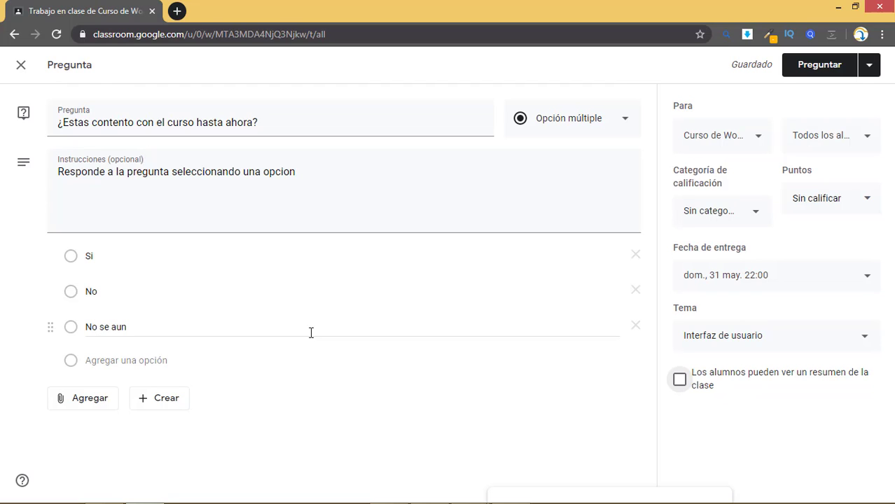
pyautogui.click(868, 66)
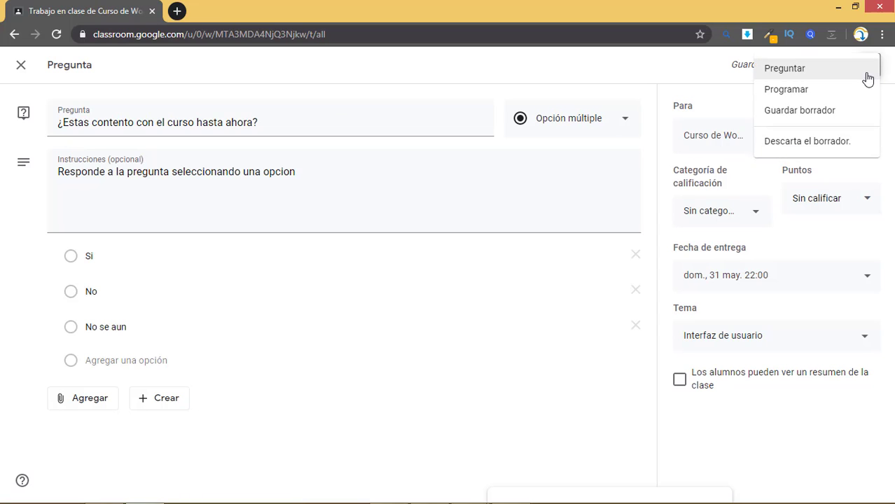
pyautogui.click(795, 70)
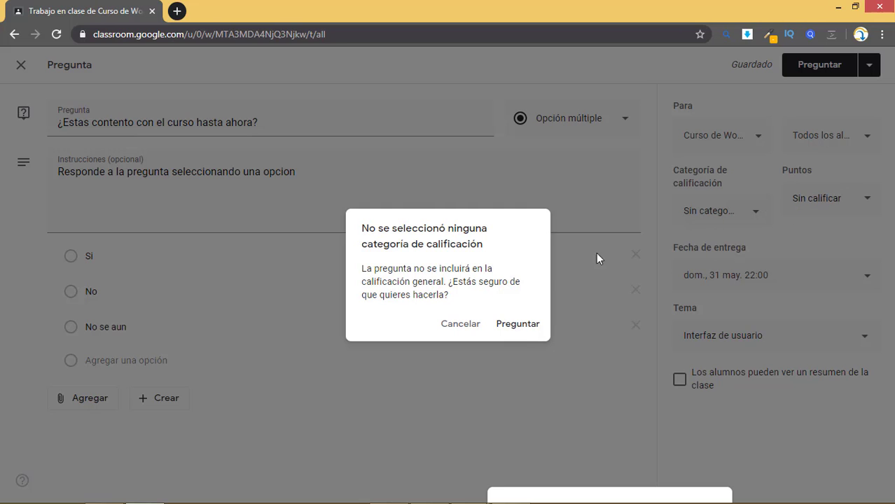
pyautogui.click(526, 326)
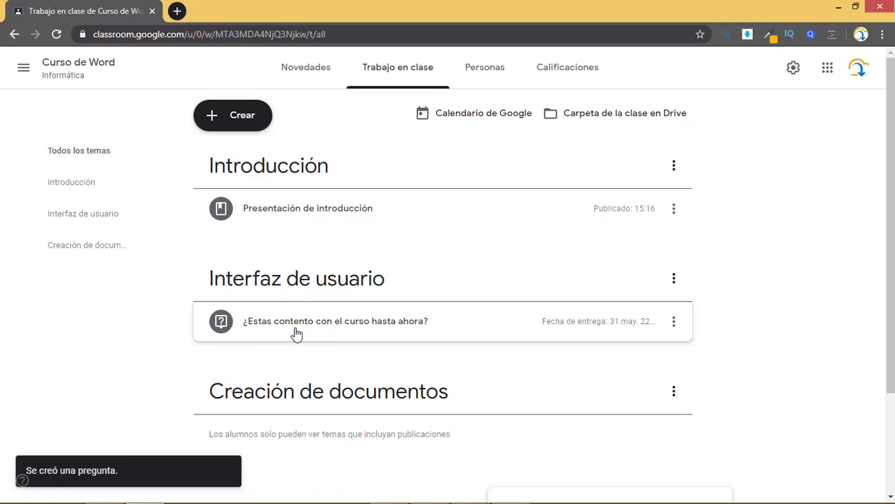
# Review the published question's details and its student responses page, and return to the class's coursework list
pyautogui.click(309, 332)
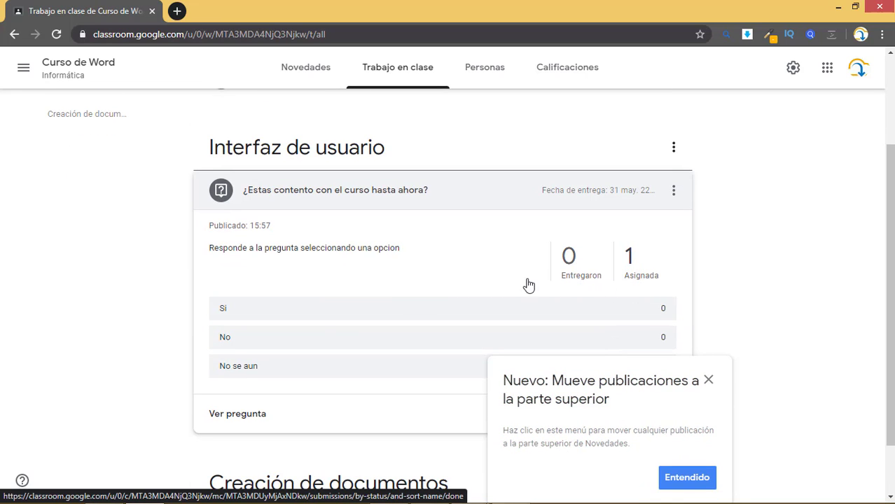
pyautogui.click(707, 380)
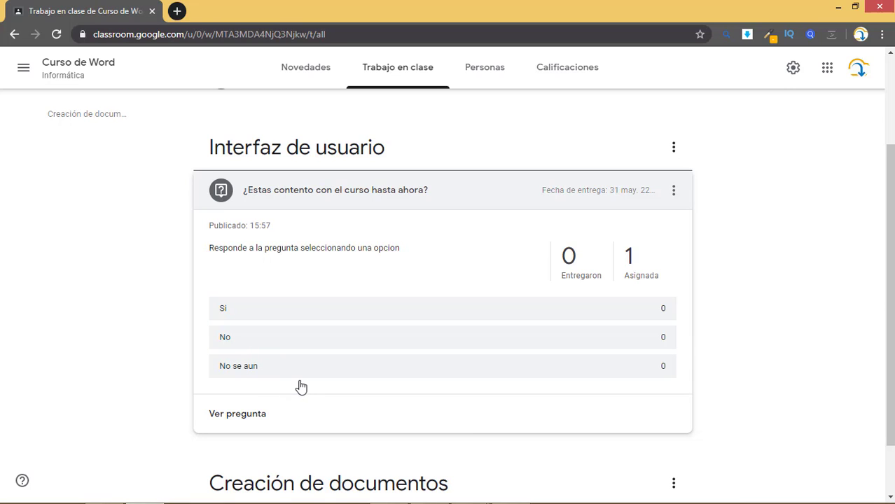
pyautogui.click(250, 415)
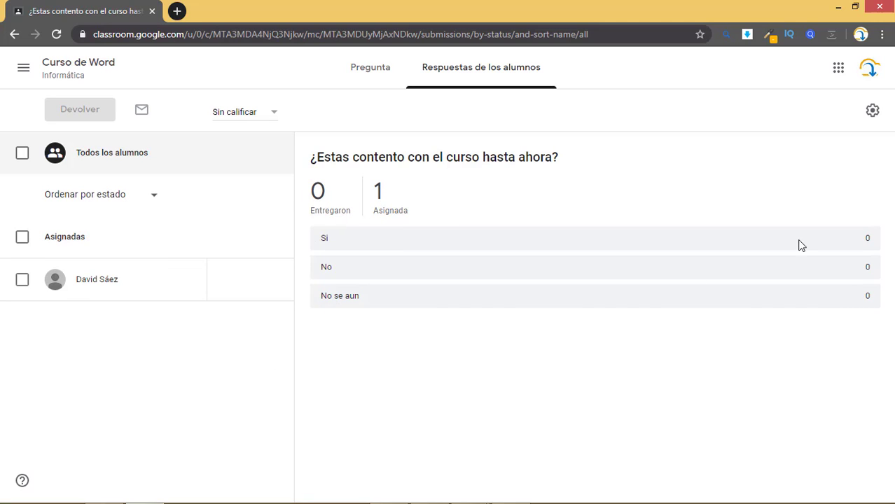
pyautogui.click(14, 34)
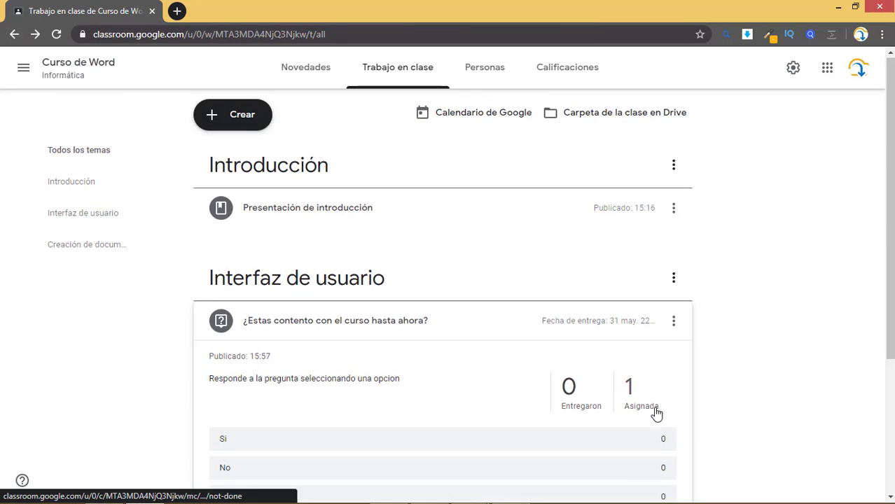
pyautogui.scroll(-3, 696, 298)
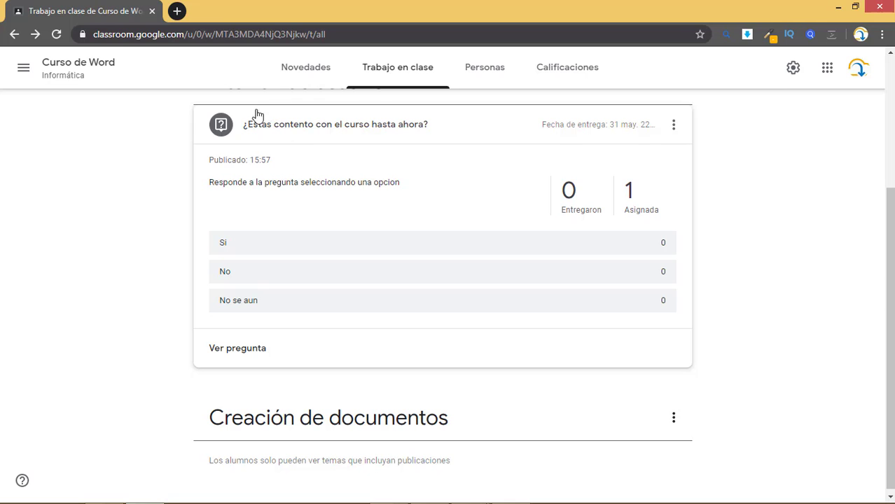
# Switch to the student's Firefox window, reload the Curso de Word classwork and expand the course satisfaction question
pyautogui.moveTo(96, 501)
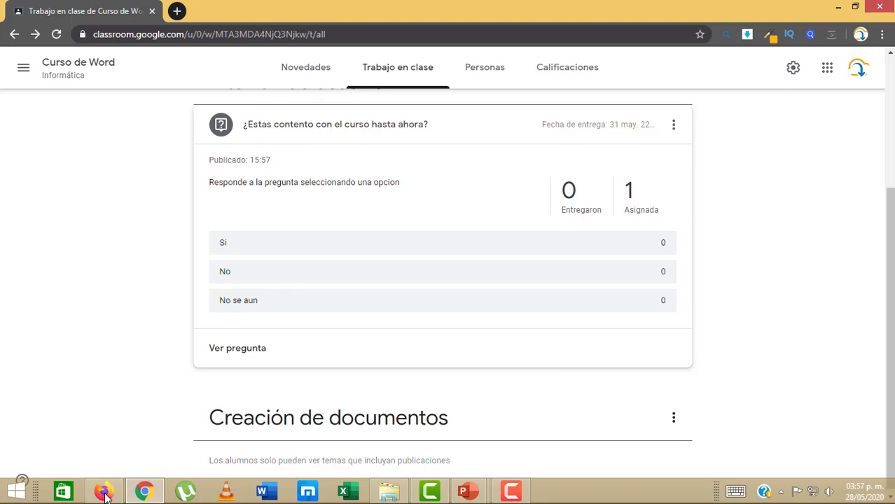
pyautogui.click(146, 493)
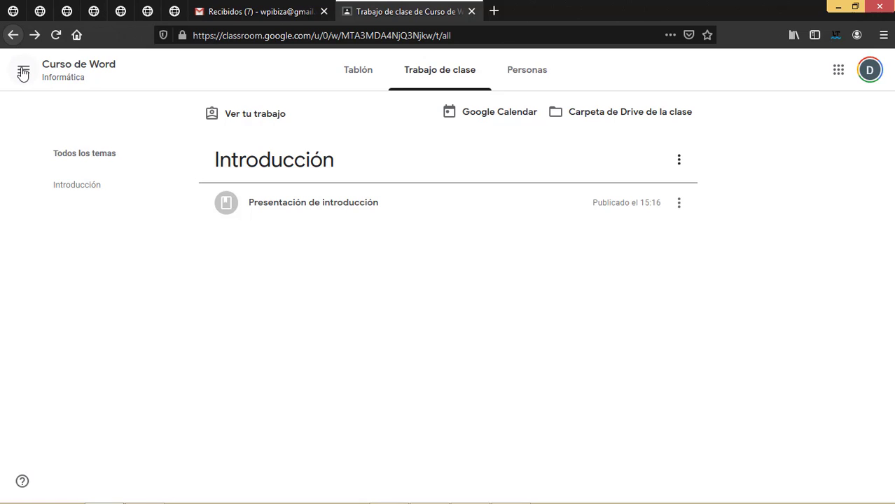
pyautogui.click(56, 35)
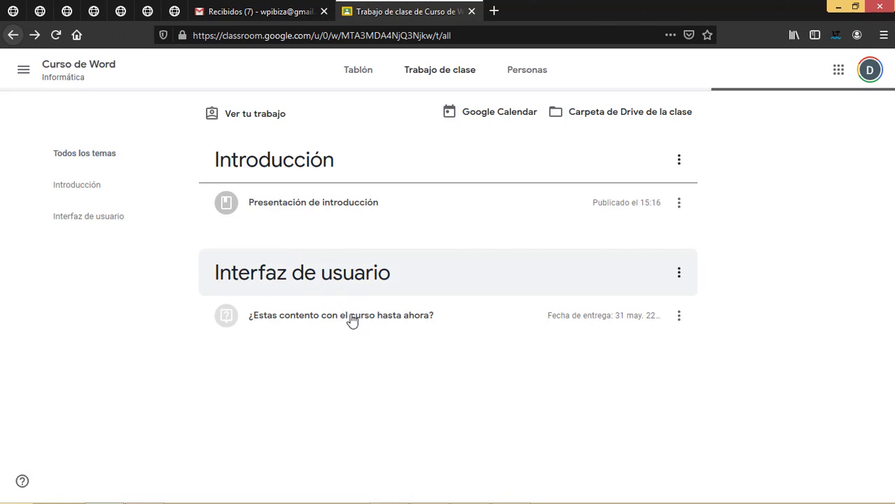
pyautogui.click(371, 317)
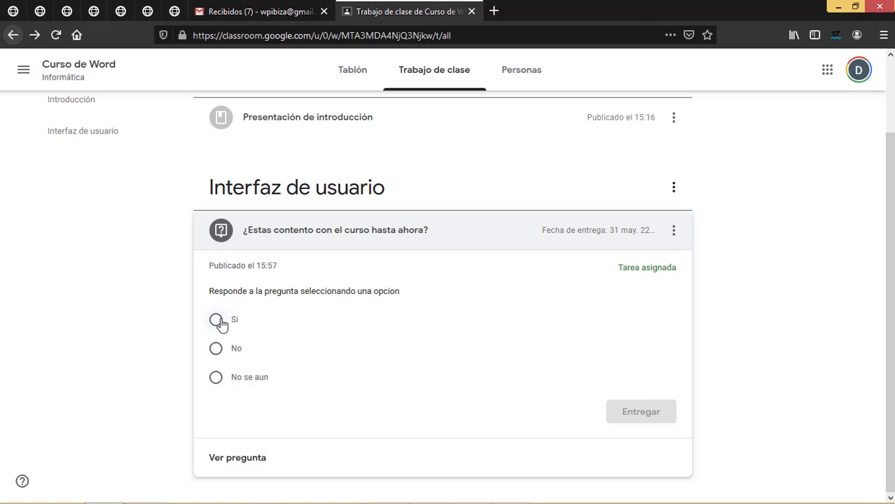
# Answer the question with "Si" and submit the response as the student
pyautogui.click(218, 321)
pyautogui.click(642, 414)
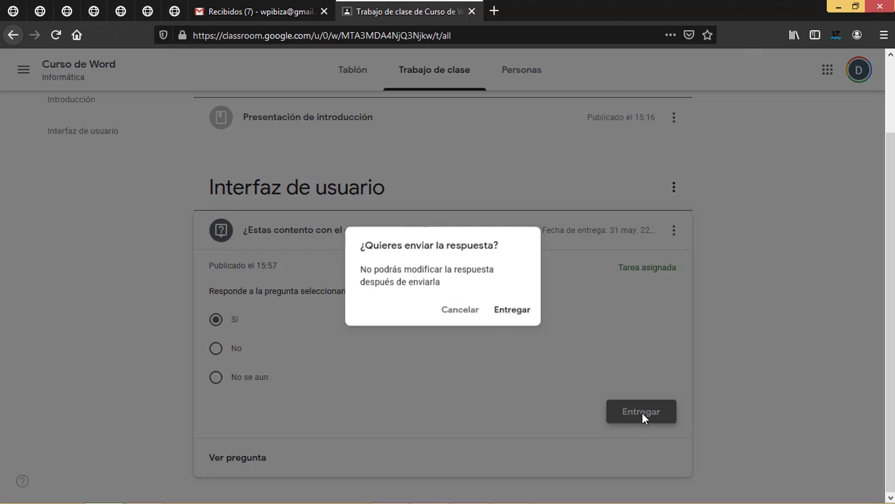
pyautogui.click(518, 312)
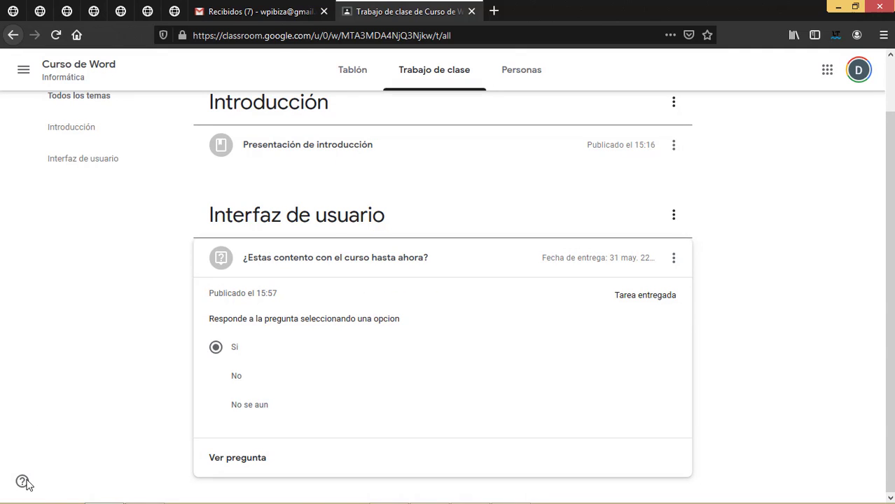
# Switch back to the teacher's Chrome window and check the question's submission and answer counts
pyautogui.click(141, 494)
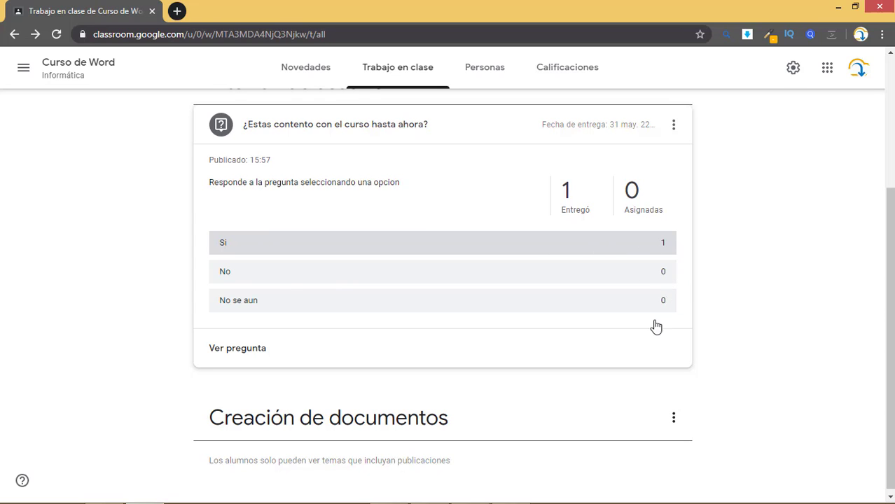
pyautogui.scroll(3, 650, 328)
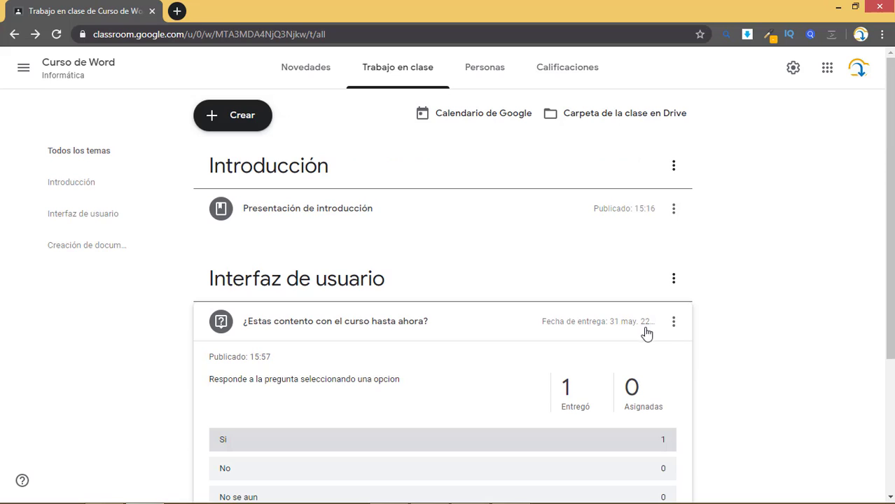
pyautogui.click(246, 116)
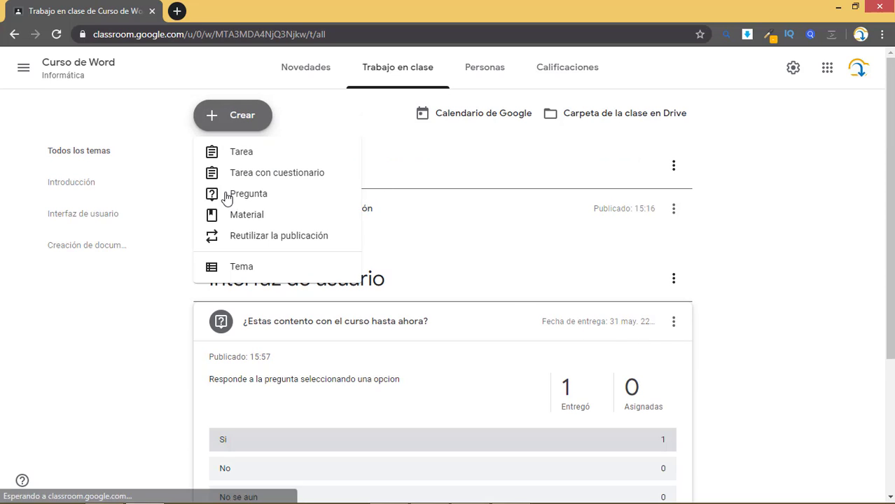
pyautogui.click(758, 268)
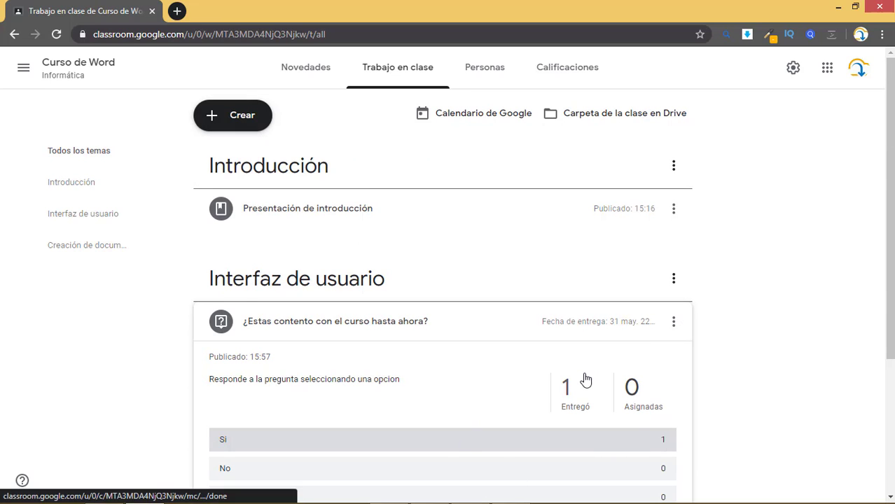
pyautogui.scroll(-2, 585, 379)
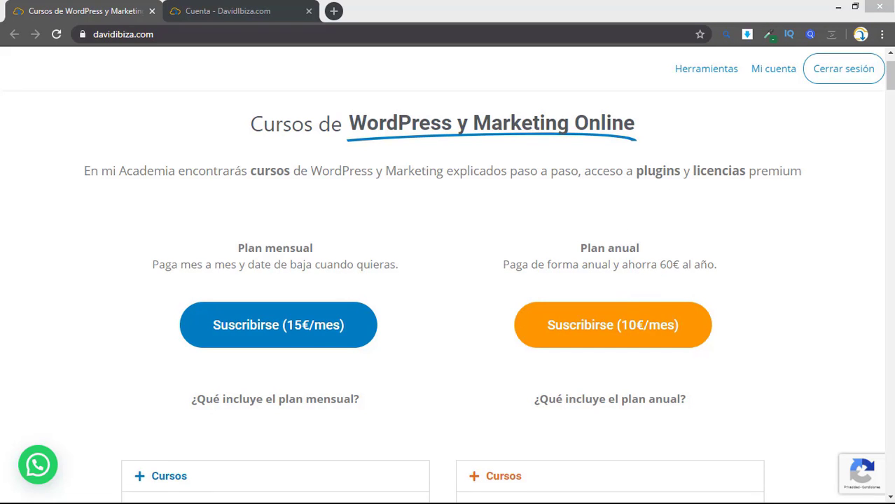
pyautogui.scroll(-5, 448, 280)
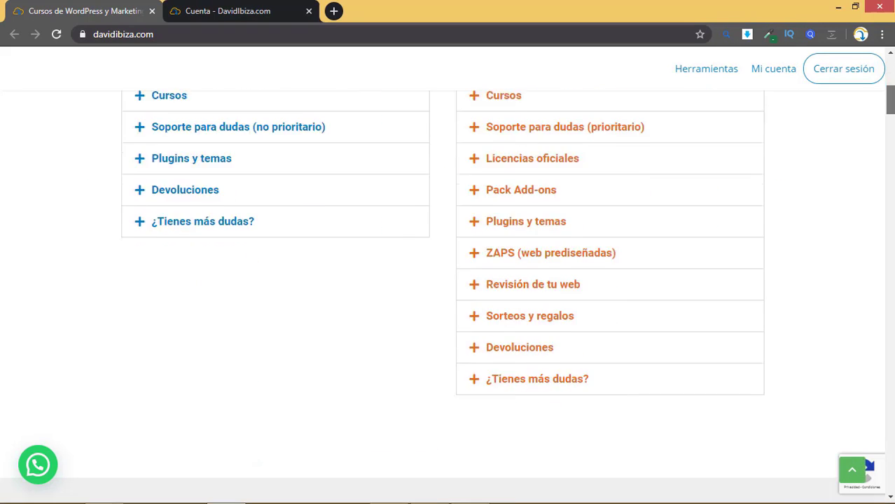
pyautogui.scroll(-3, 448, 280)
pyautogui.scroll(-1, 481, 294)
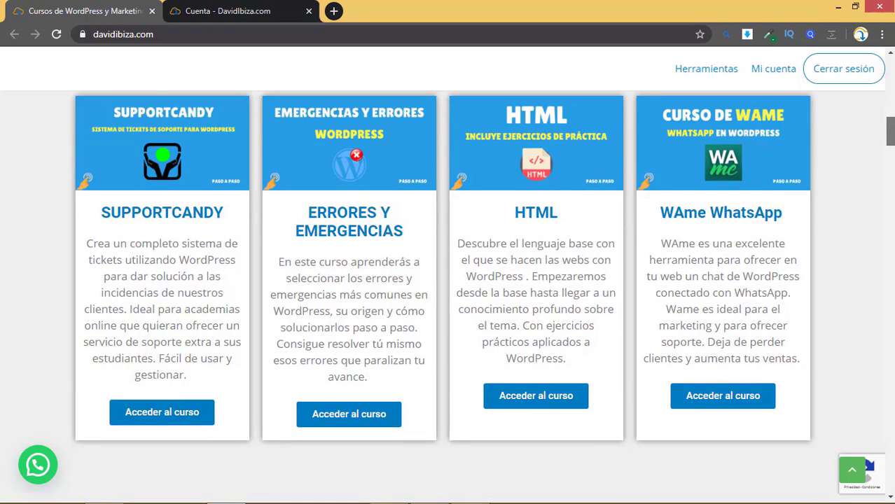
pyautogui.scroll(-2, 448, 294)
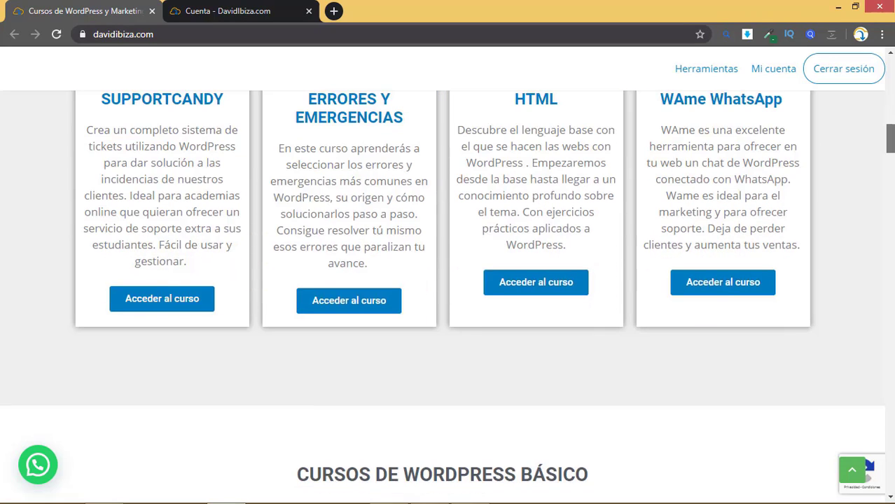
# Look through the academy site's course offerings and the account page's premium course list, and return to the home page's subscription plans
pyautogui.scroll(-1, 447, 297)
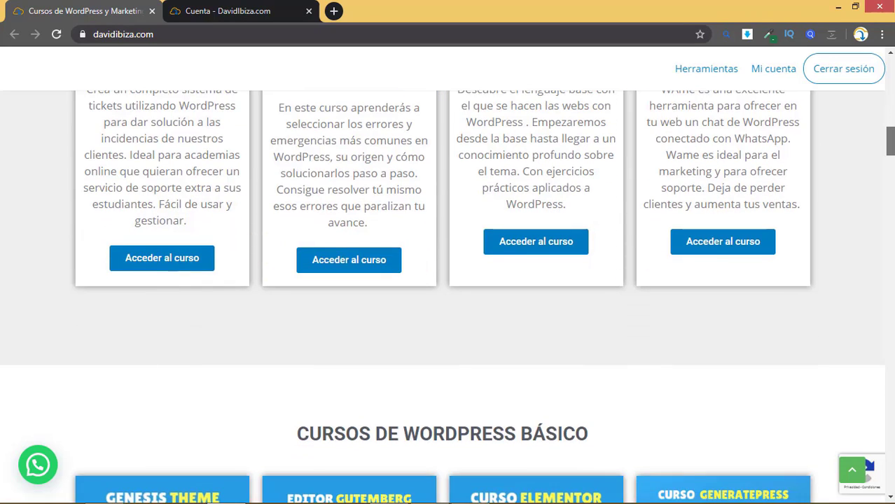
pyautogui.press('Home')
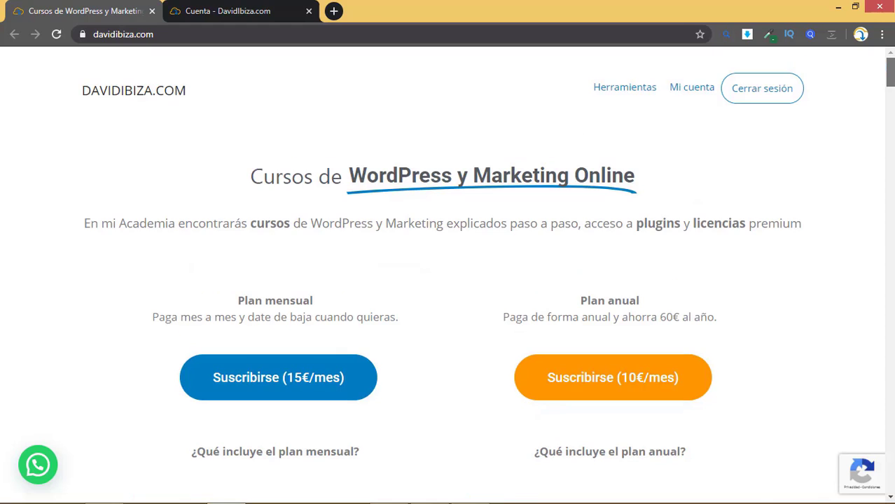
pyautogui.click(245, 9)
pyautogui.scroll(-1, 334, 269)
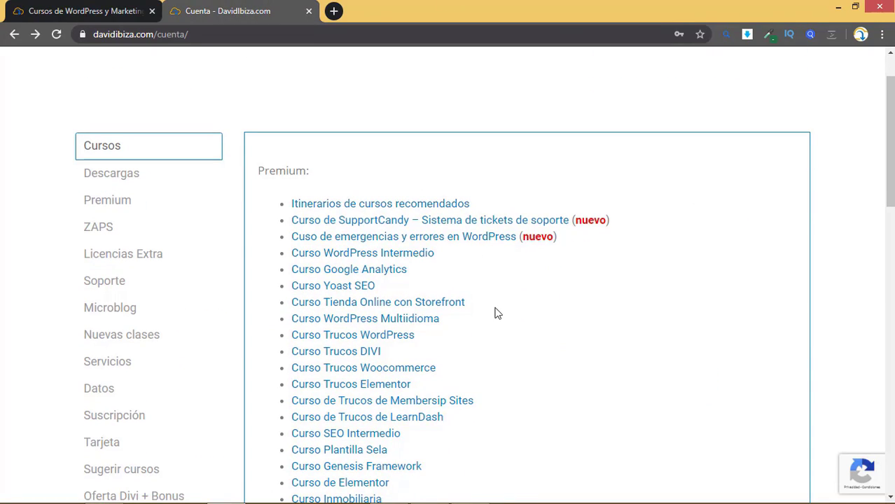
pyautogui.scroll(-1, 107, 171)
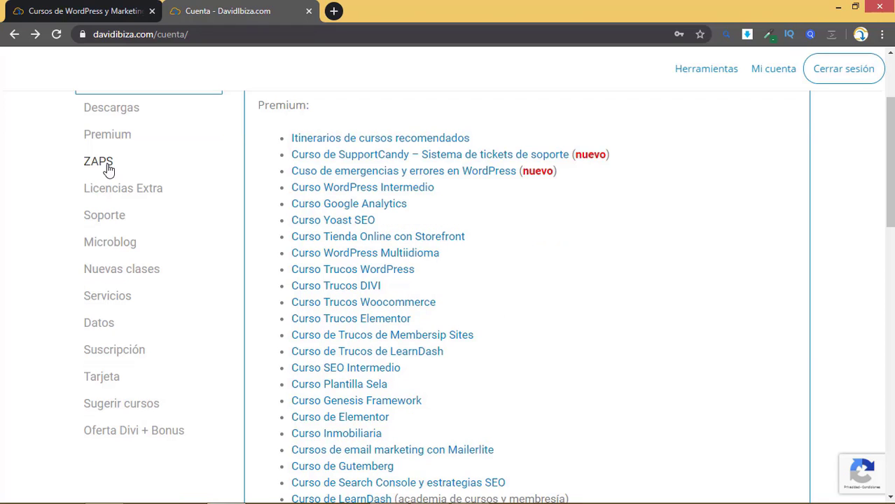
pyautogui.scroll(1, 134, 189)
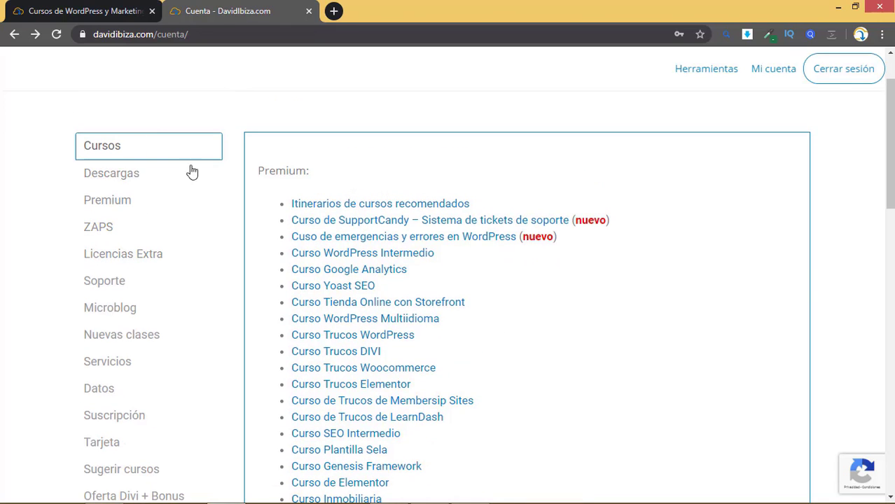
pyautogui.scroll(-2, 156, 196)
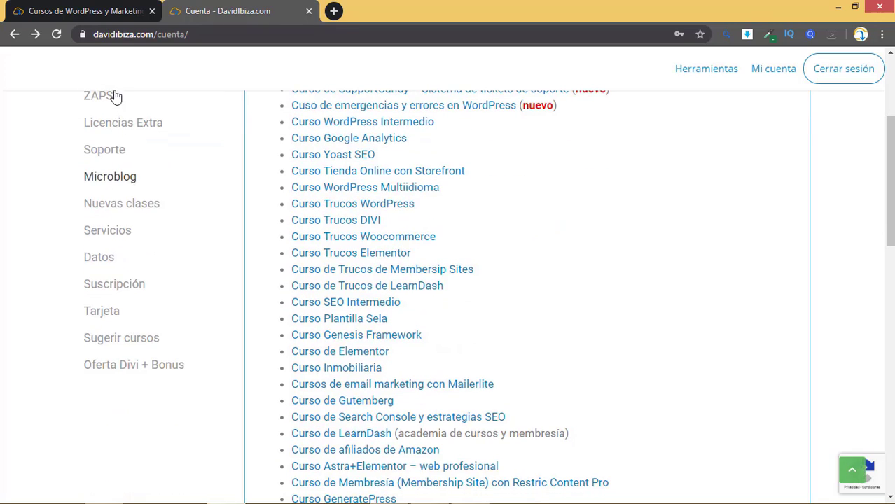
pyautogui.scroll(1, 114, 94)
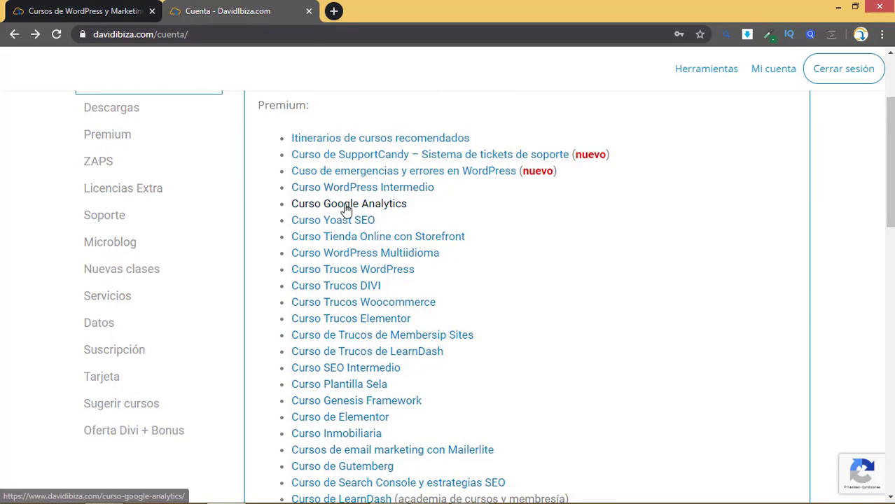
pyautogui.scroll(2, 345, 205)
pyautogui.click(86, 11)
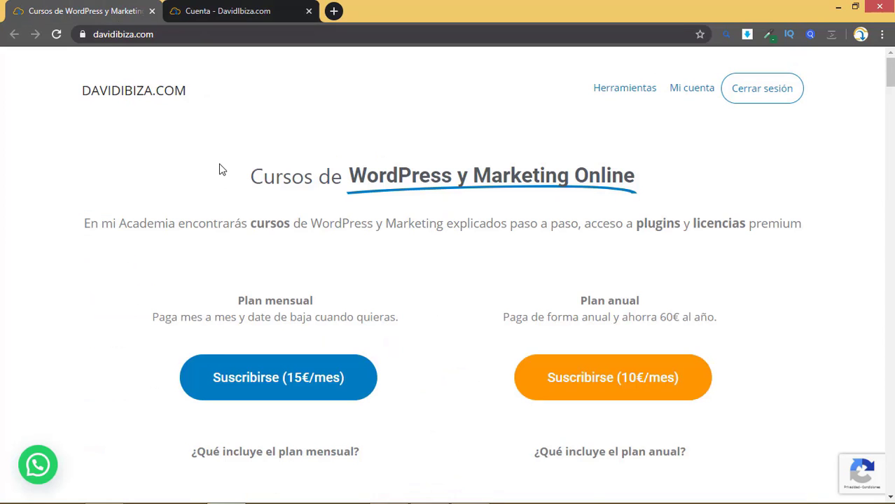